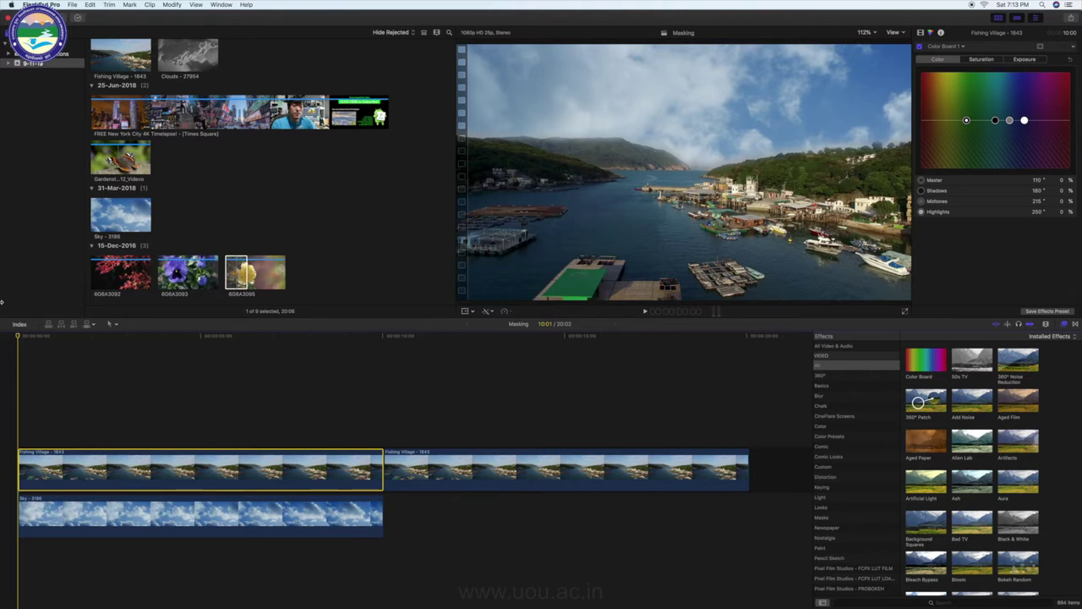
Play through the fishing village footage, jumping ahead and back to the start, and stop at 11:03
{"action": "key", "text": "space"}
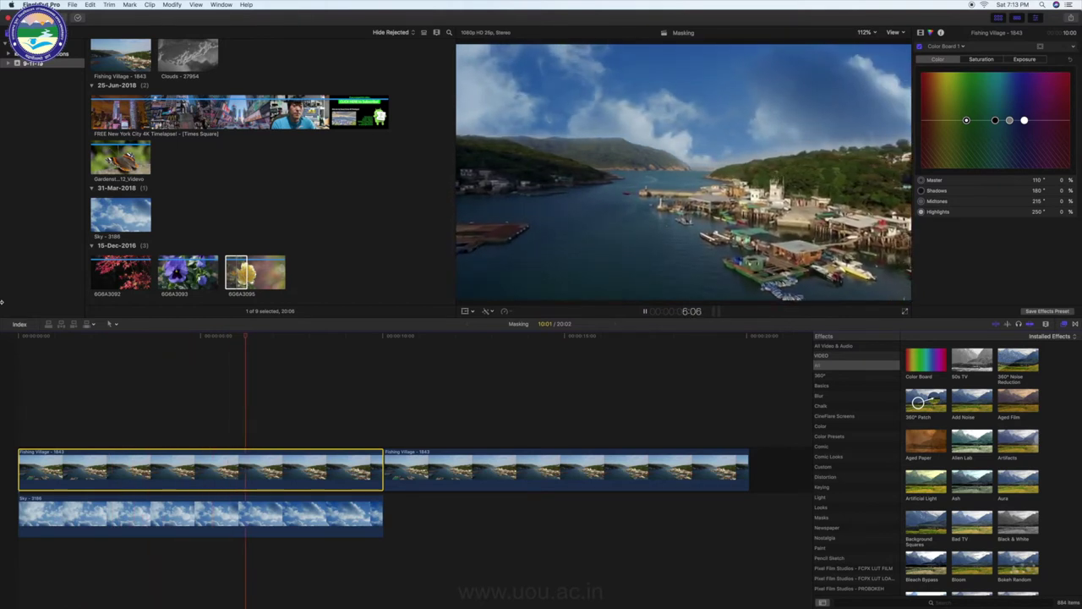
{"action": "key", "text": "space"}
{"action": "left_click", "coordinate": [386, 336]}
{"action": "key", "text": "space"}
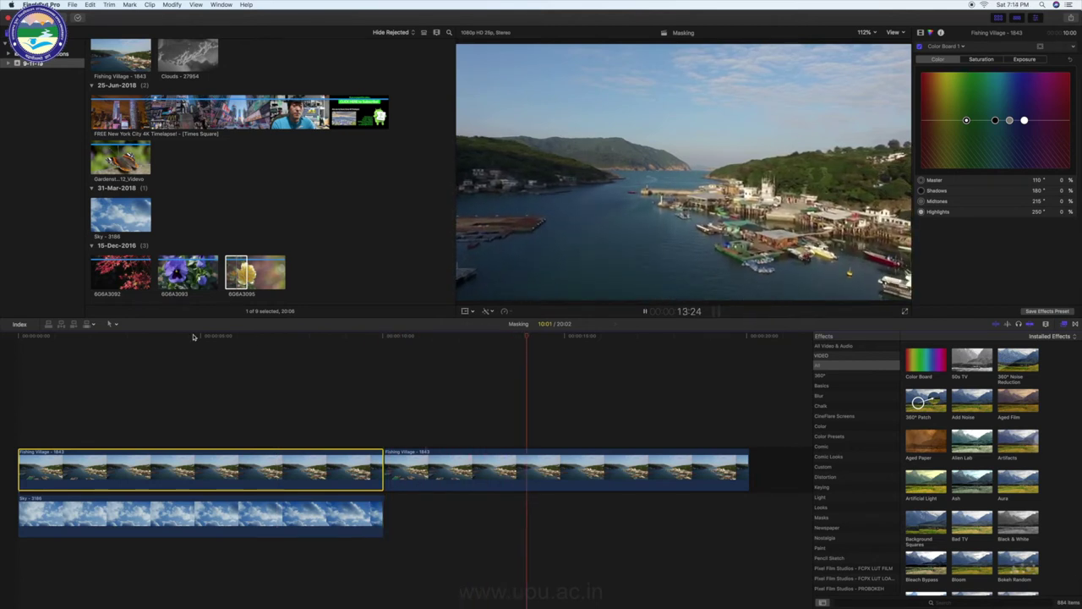
{"action": "key", "text": "space"}
{"action": "left_click", "coordinate": [50, 335]}
{"action": "key", "text": "space"}
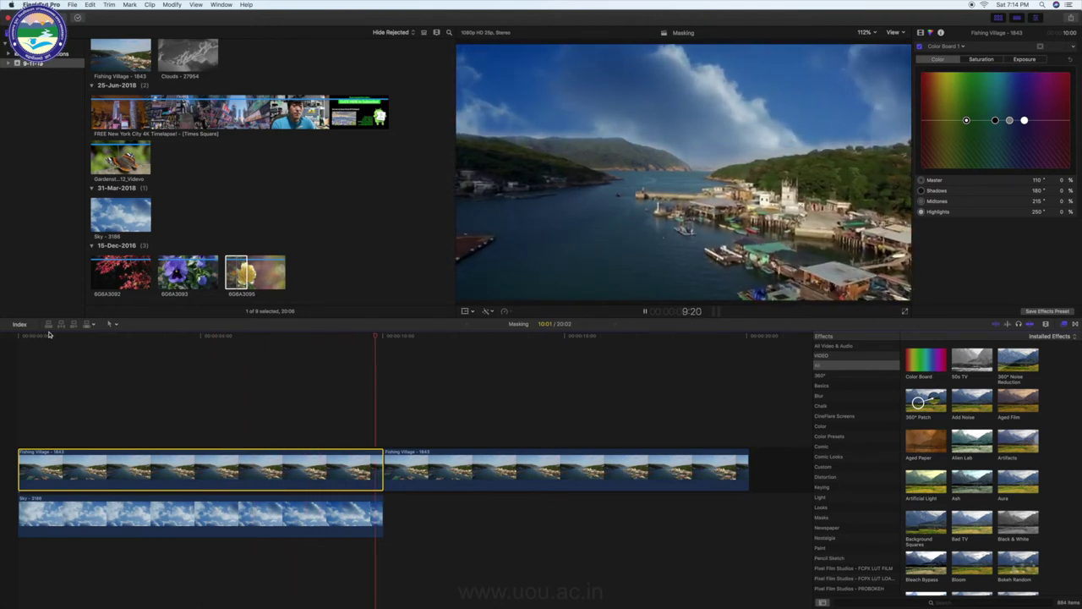
{"action": "key", "text": "space"}
{"action": "type", "text": "mask"}
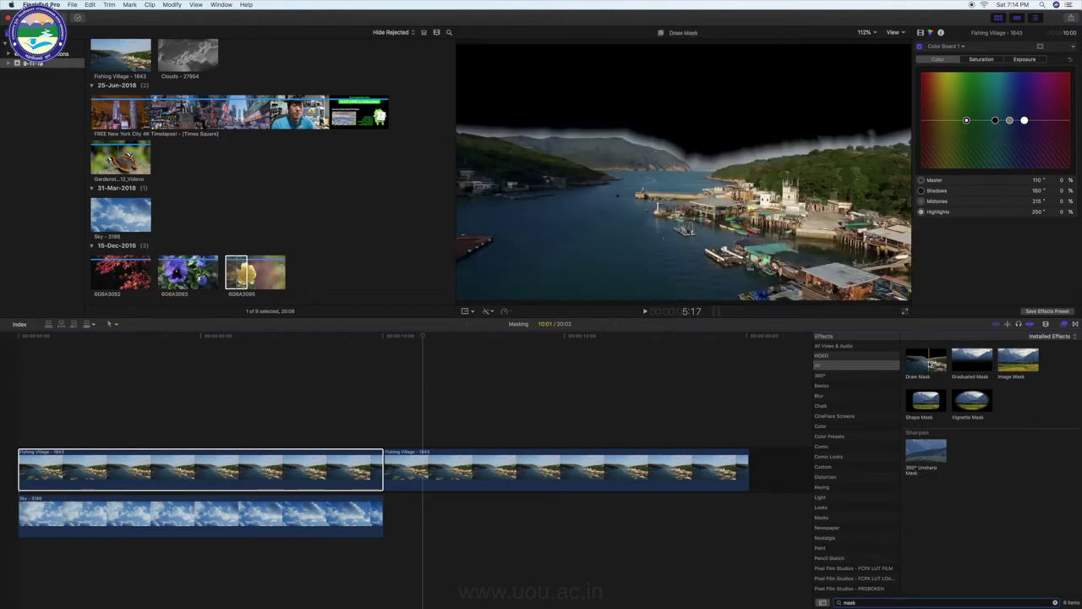
Drop Draw Mask onto the Fishing Village clip, select that clip and show its video effect settings
{"action": "mouse_move", "coordinate": [931, 368]}
{"action": "left_mouse_down"}
{"action": "mouse_move", "coordinate": [608, 405]}
{"action": "mouse_move", "coordinate": [497, 482]}
{"action": "left_mouse_up"}
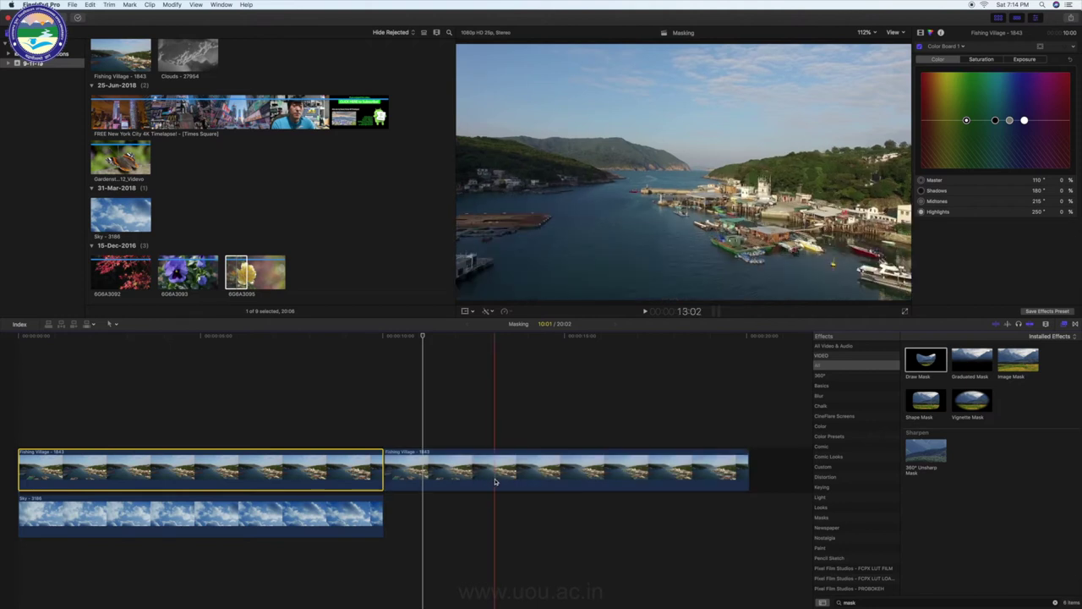
{"action": "left_click", "coordinate": [864, 32]}
{"action": "left_click", "coordinate": [456, 461]}
{"action": "left_click", "coordinate": [921, 36]}
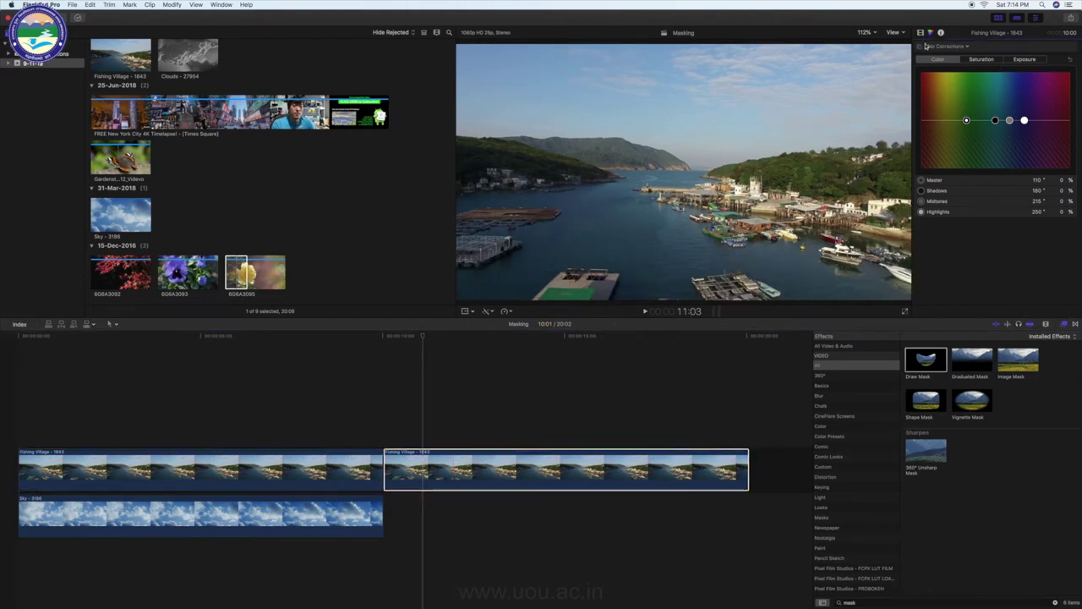
{"action": "left_click", "coordinate": [921, 33]}
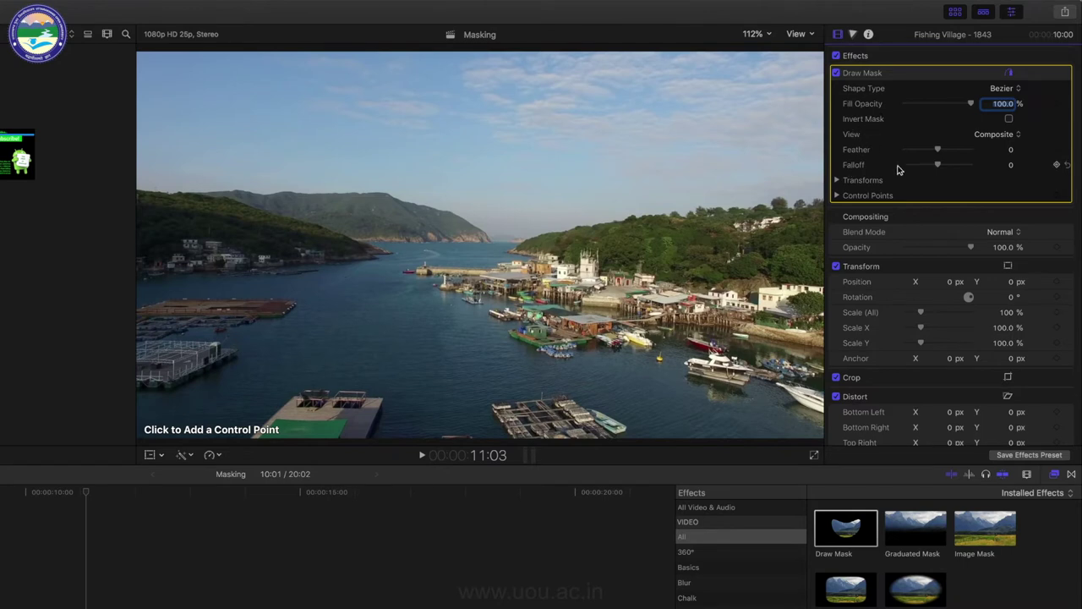
Show the Draw Mask transform controls, keep Shape Type as Bezier, and set the viewer zoom to 50%
{"action": "left_click", "coordinate": [838, 181]}
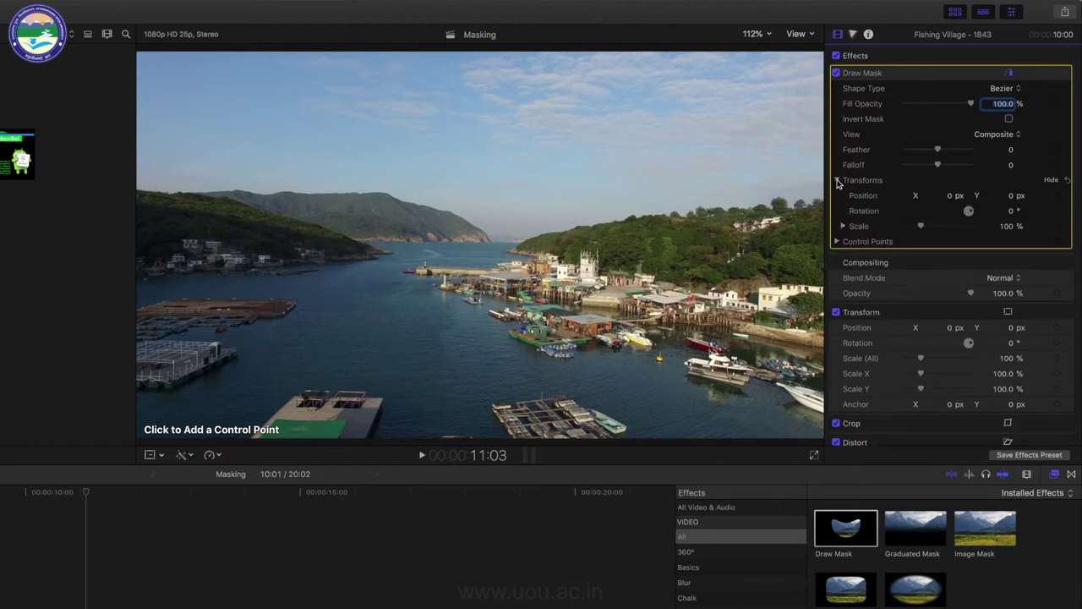
{"action": "left_click", "coordinate": [1008, 90]}
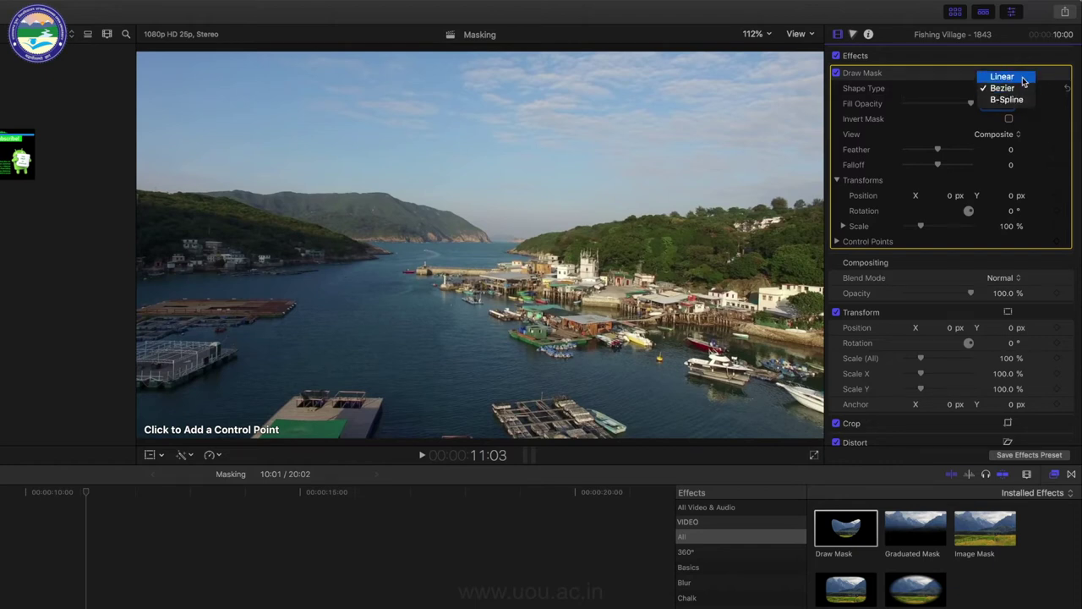
{"action": "left_click", "coordinate": [942, 91]}
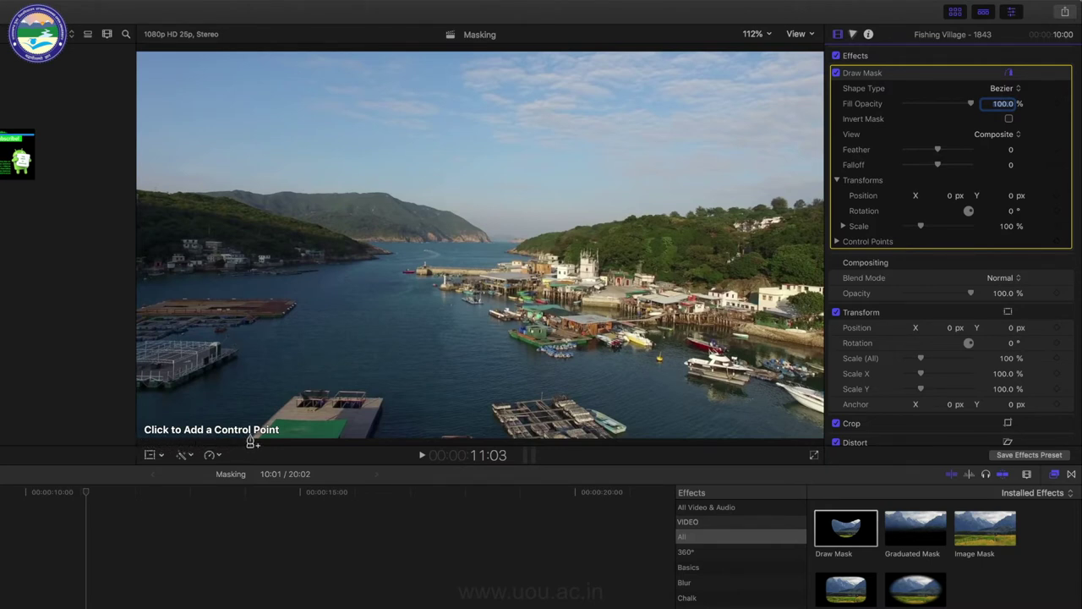
{"action": "left_click", "coordinate": [758, 35]}
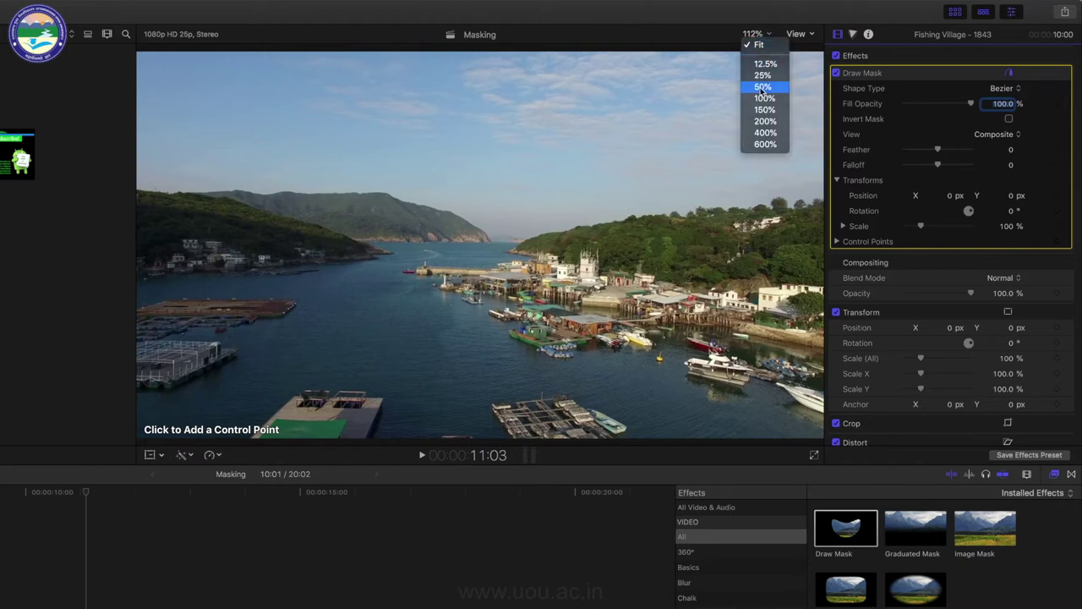
{"action": "left_click", "coordinate": [760, 89]}
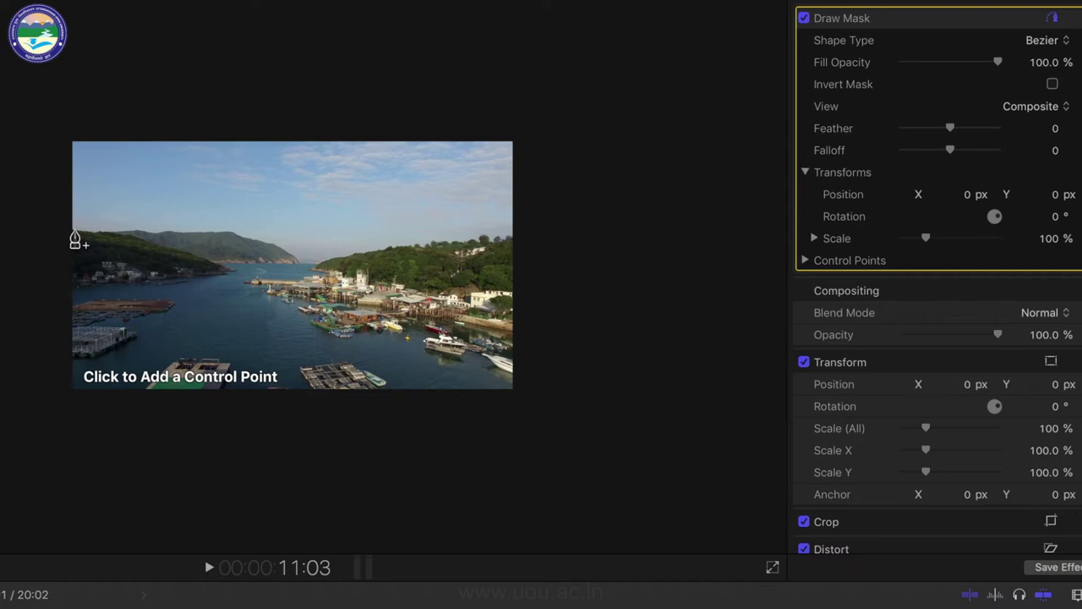
Place Linear mask points along the left hilltop, starting at the hill's left edge
{"action": "left_click", "coordinate": [75, 230]}
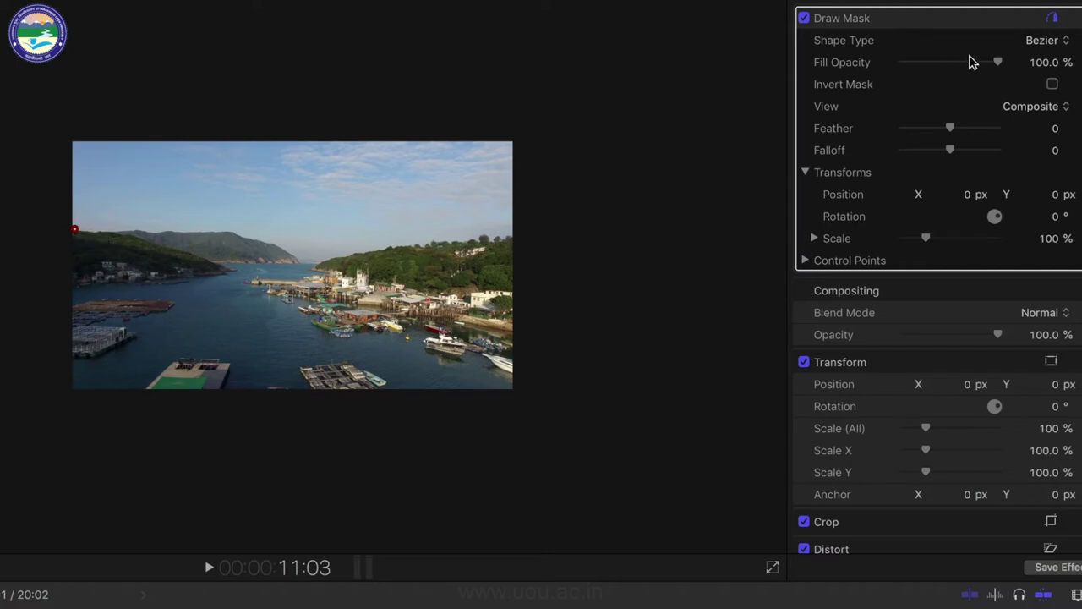
{"action": "left_click", "coordinate": [1043, 41]}
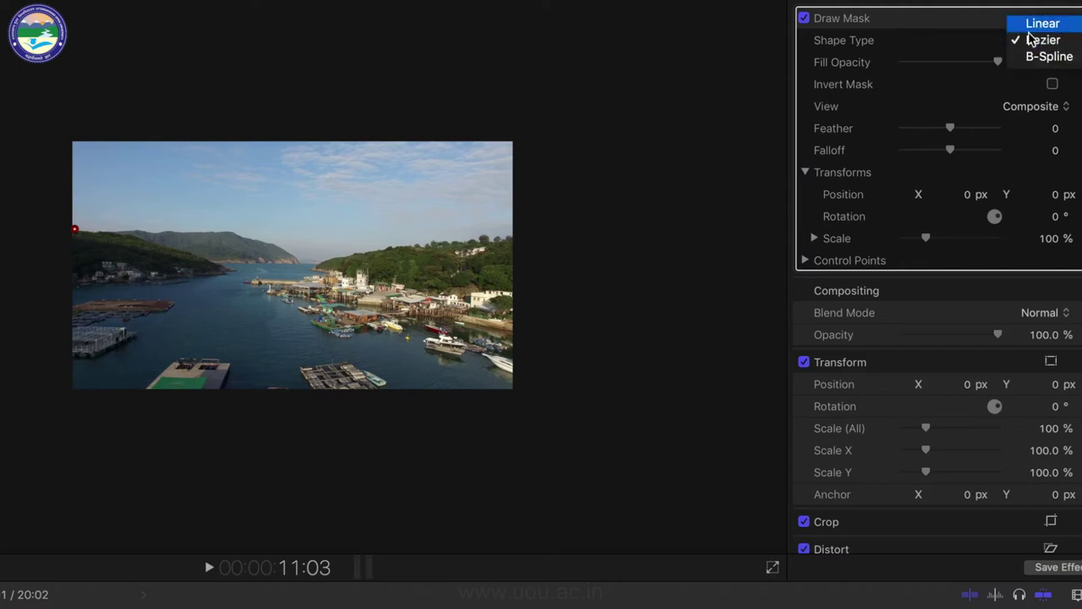
{"action": "left_click", "coordinate": [1042, 25]}
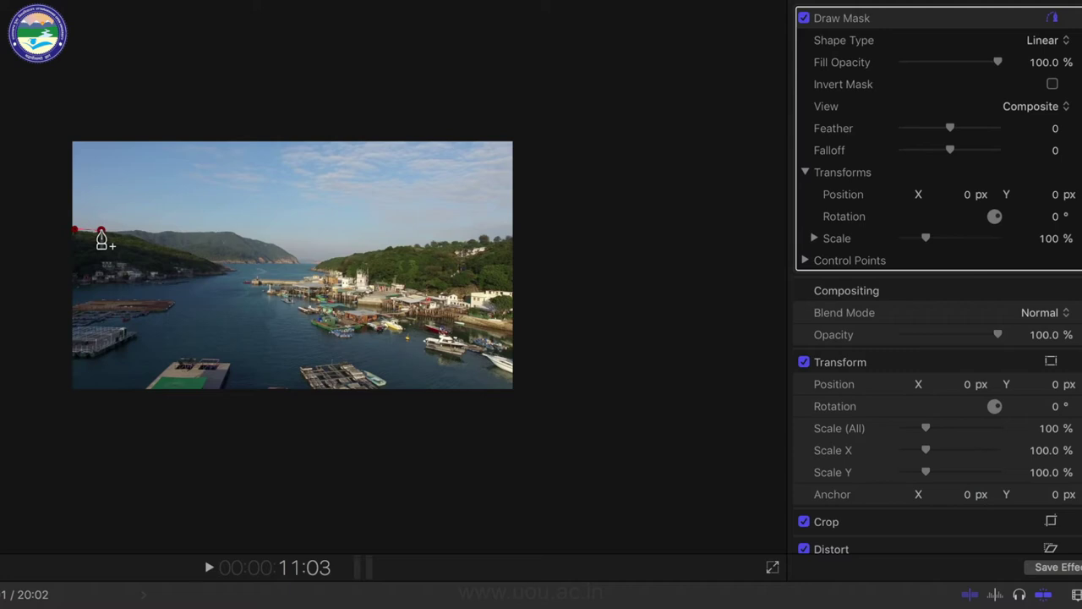
{"action": "left_click", "coordinate": [123, 230]}
{"action": "left_click", "coordinate": [145, 230]}
{"action": "left_click", "coordinate": [166, 230]}
{"action": "left_click", "coordinate": [193, 232]}
{"action": "left_click", "coordinate": [217, 204]}
Switch the mask back to Bezier and drag out curved points further along the hill
{"action": "left_click", "coordinate": [1054, 41]}
{"action": "left_click", "coordinate": [1045, 57]}
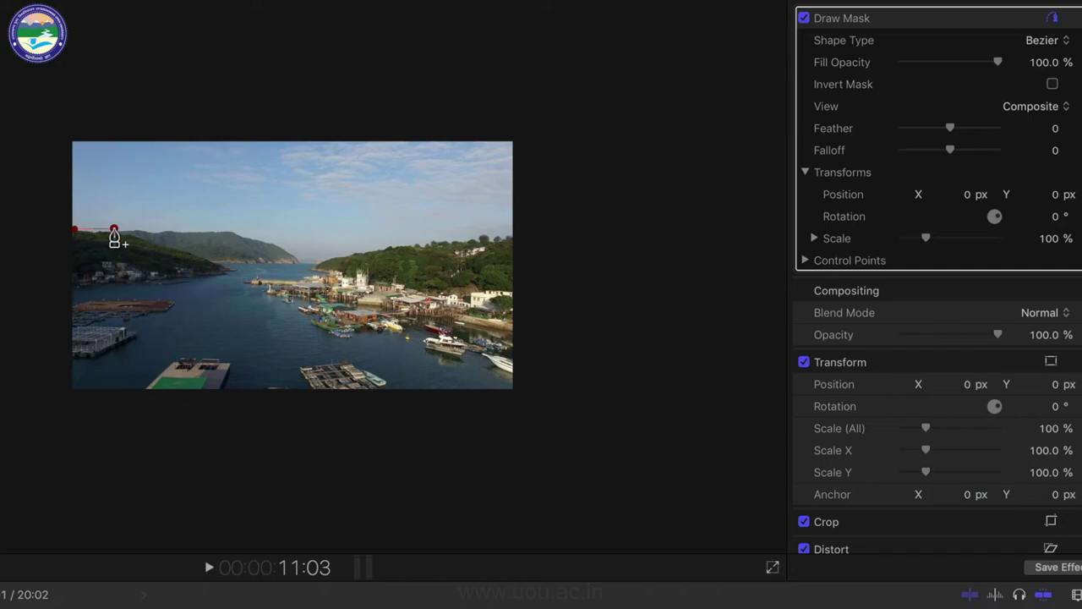
{"action": "left_click_drag", "start_coordinate": [114, 230], "coordinate": [138, 258]}
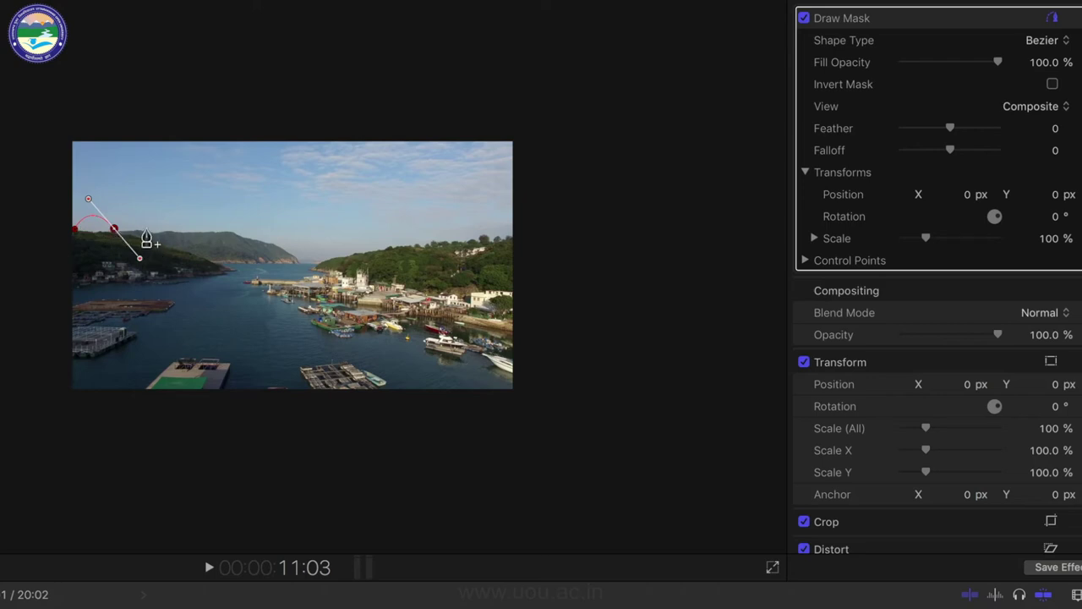
{"action": "left_click_drag", "start_coordinate": [157, 227], "coordinate": [176, 244]}
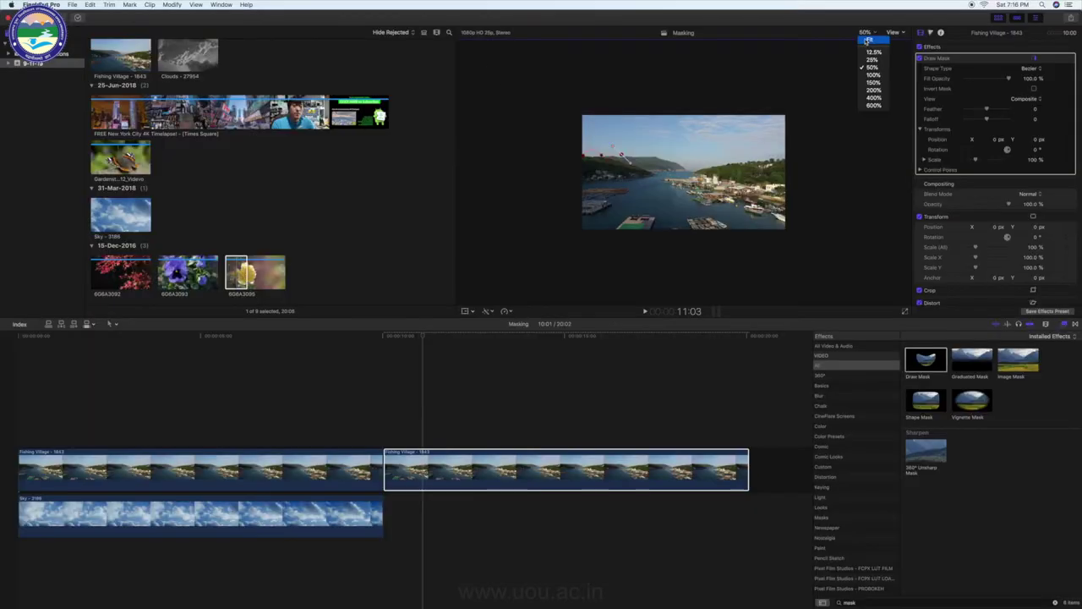
At Fit zoom, test-drag the Bezier curve handles, then undo the trial curved points
{"action": "left_click", "coordinate": [868, 41]}
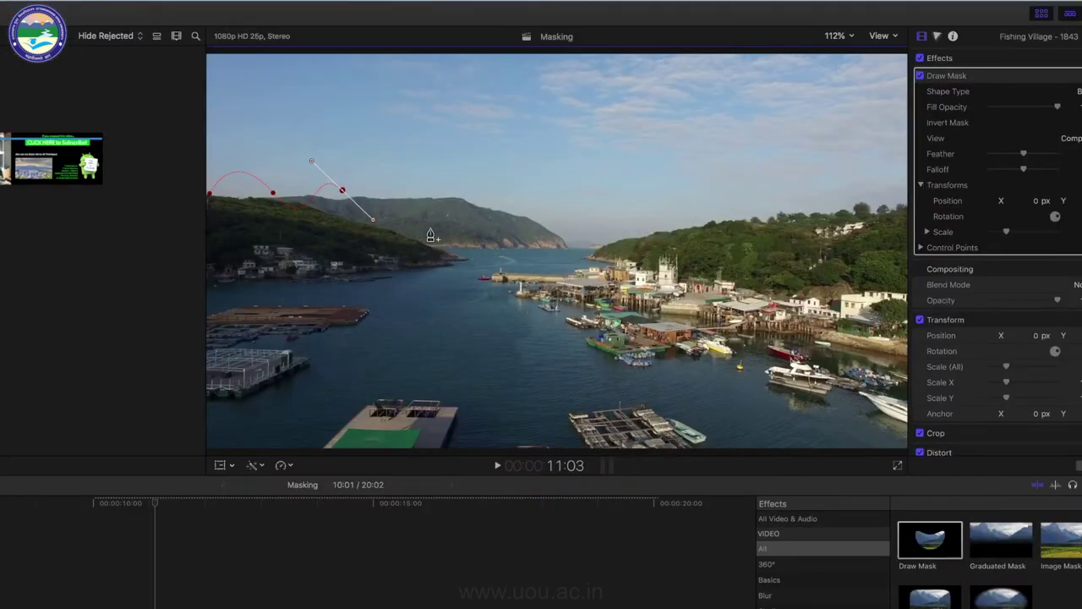
{"action": "mouse_move", "coordinate": [377, 227]}
{"action": "left_mouse_down"}
{"action": "mouse_move", "coordinate": [404, 163]}
{"action": "mouse_move", "coordinate": [380, 220]}
{"action": "left_mouse_up"}
{"action": "mouse_move", "coordinate": [308, 166]}
{"action": "left_mouse_down"}
{"action": "mouse_move", "coordinate": [327, 155]}
{"action": "mouse_move", "coordinate": [308, 135]}
{"action": "left_mouse_up"}
{"action": "mouse_move", "coordinate": [275, 195]}
{"action": "left_mouse_down"}
{"action": "mouse_move", "coordinate": [329, 225]}
{"action": "mouse_move", "coordinate": [296, 275]}
{"action": "mouse_move", "coordinate": [291, 241]}
{"action": "left_mouse_up"}
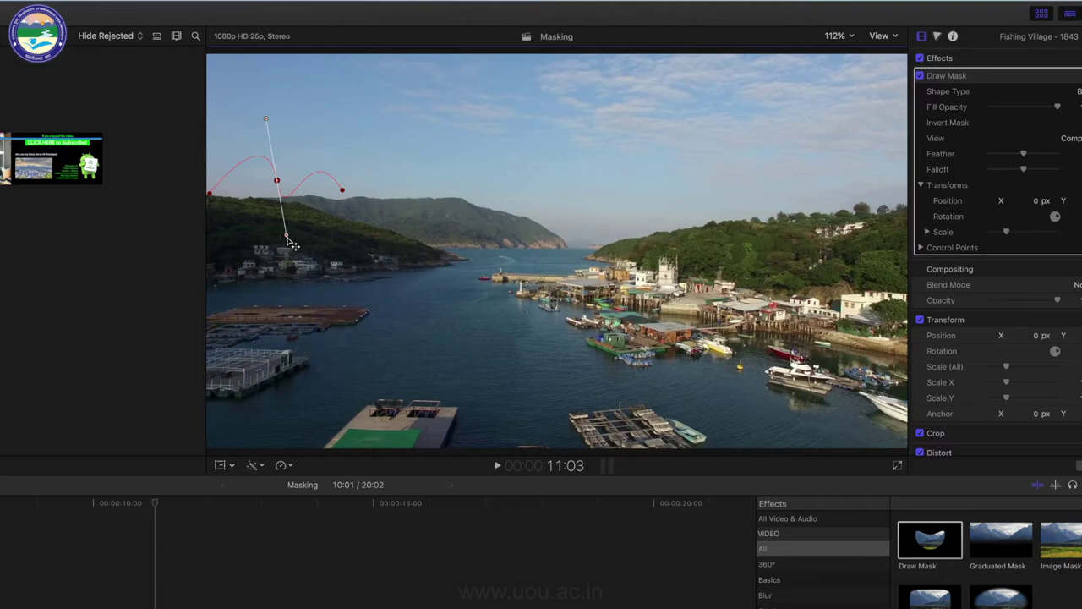
{"action": "mouse_move", "coordinate": [286, 237]}
{"action": "left_mouse_down"}
{"action": "mouse_move", "coordinate": [251, 243]}
{"action": "mouse_move", "coordinate": [357, 225]}
{"action": "left_mouse_up"}
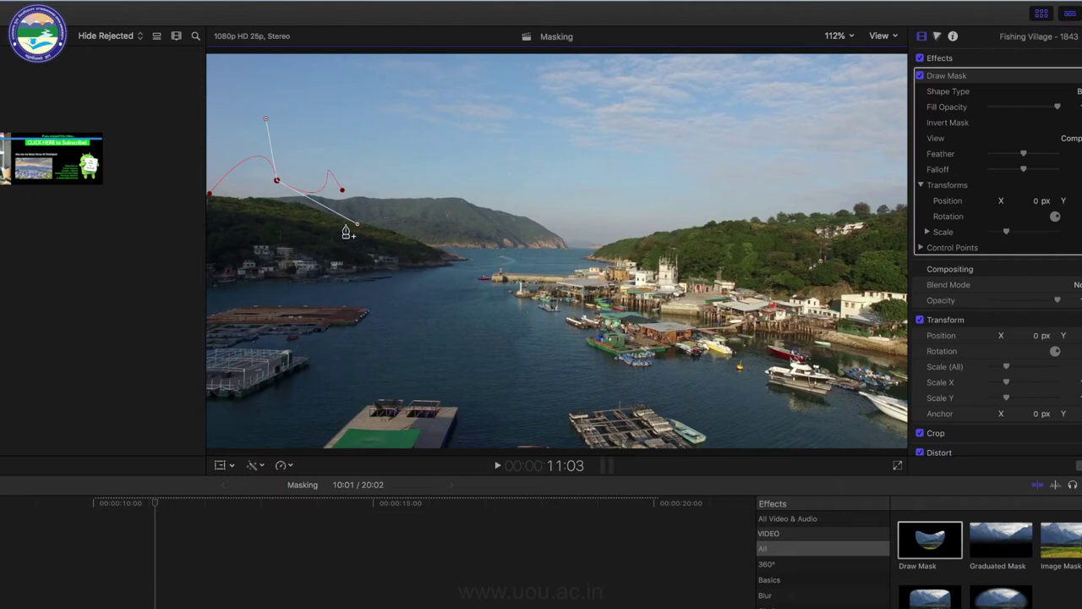
{"action": "key", "text": "ctrl+z"}
{"action": "key", "text": "ctrl+z"}
{"action": "key", "text": "ctrl+z"}
{"action": "key", "text": "ctrl+z"}
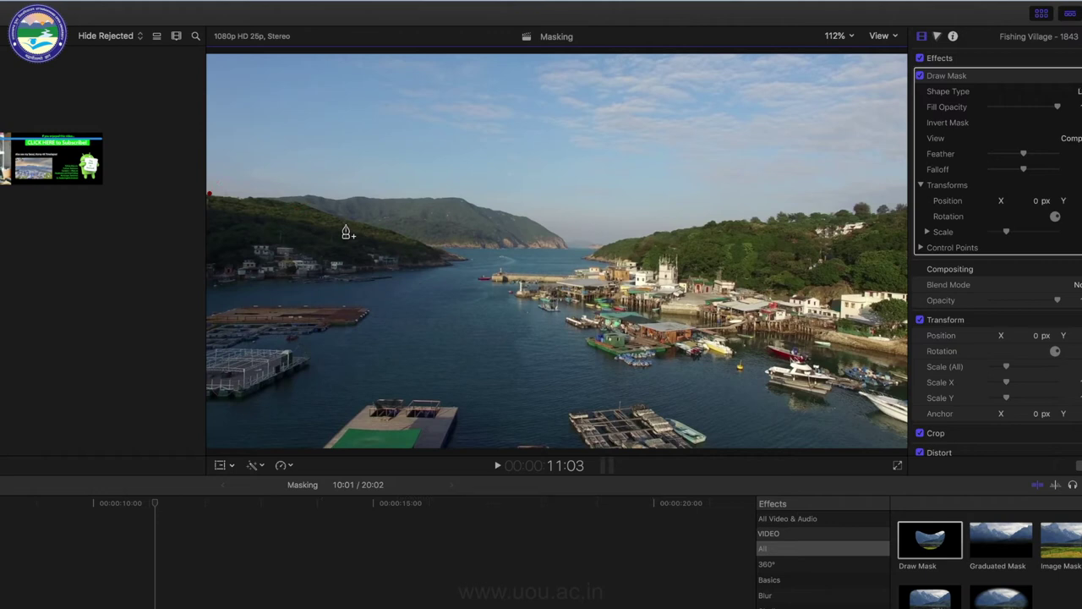
{"action": "key", "text": "ctrl+z"}
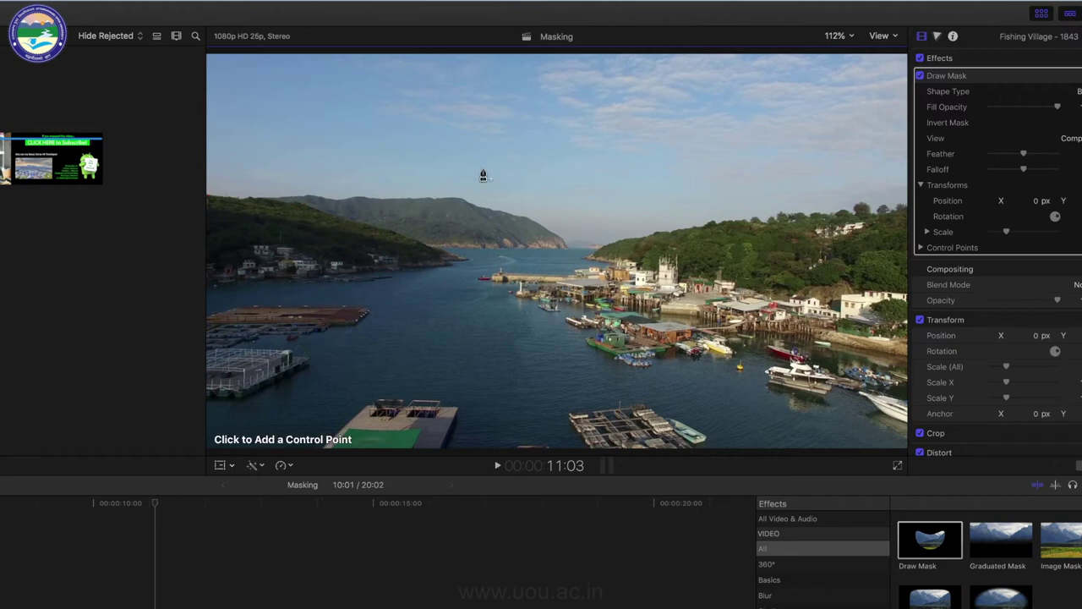
At 400% zoom, click mask points along the hill ridge from its left edge to its right end
{"action": "left_click", "coordinate": [835, 37]}
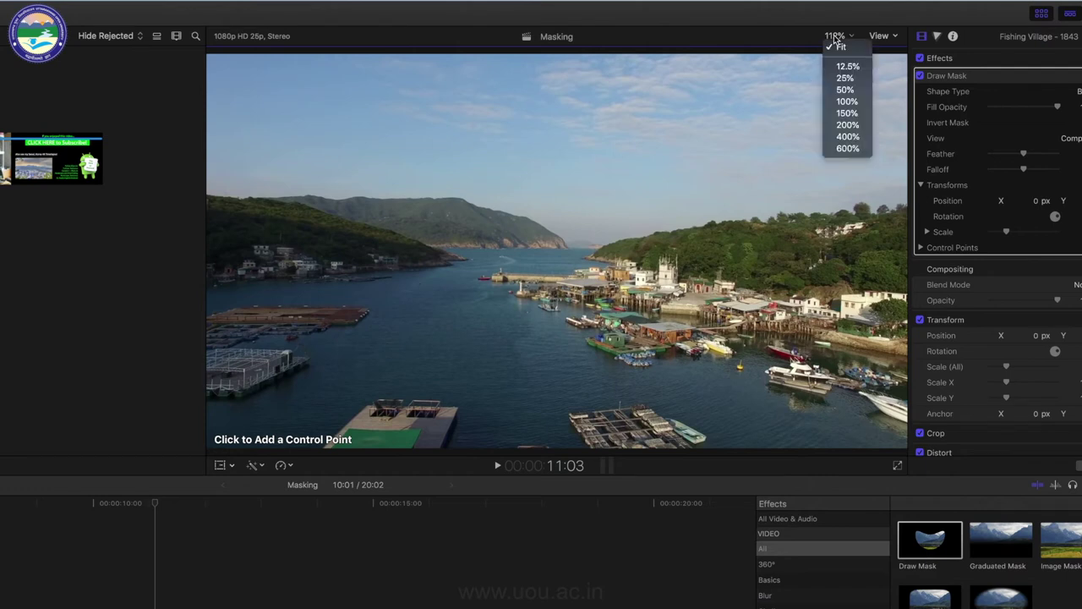
{"action": "left_click", "coordinate": [837, 136]}
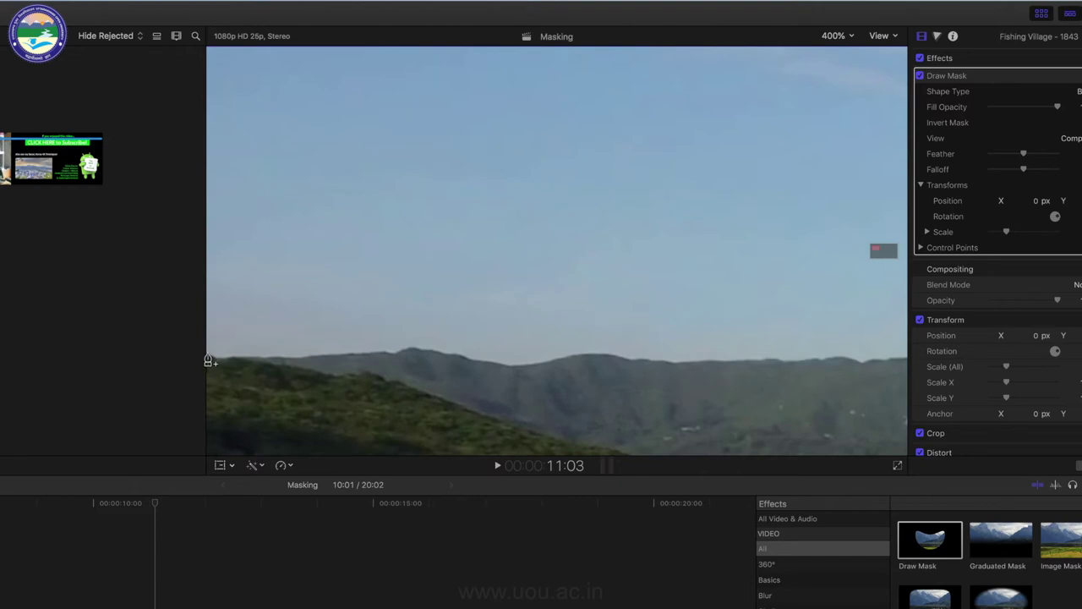
{"action": "left_click", "coordinate": [208, 353]}
{"action": "left_click", "coordinate": [219, 355]}
{"action": "left_click", "coordinate": [232, 354]}
{"action": "left_click", "coordinate": [251, 354]}
{"action": "left_click", "coordinate": [271, 353]}
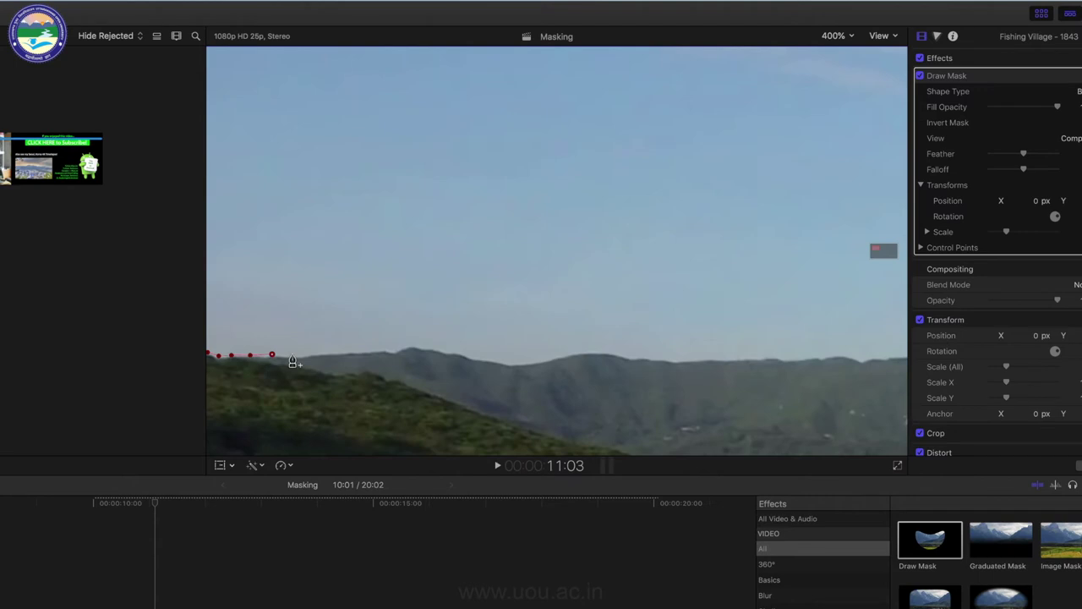
{"action": "left_click", "coordinate": [292, 354]}
{"action": "left_click", "coordinate": [331, 352]}
{"action": "left_click", "coordinate": [367, 349]}
{"action": "left_click", "coordinate": [395, 349]}
{"action": "left_click", "coordinate": [413, 343]}
{"action": "left_click", "coordinate": [432, 348]}
{"action": "left_click", "coordinate": [456, 350]}
{"action": "left_click", "coordinate": [477, 354]}
{"action": "left_click", "coordinate": [489, 358]}
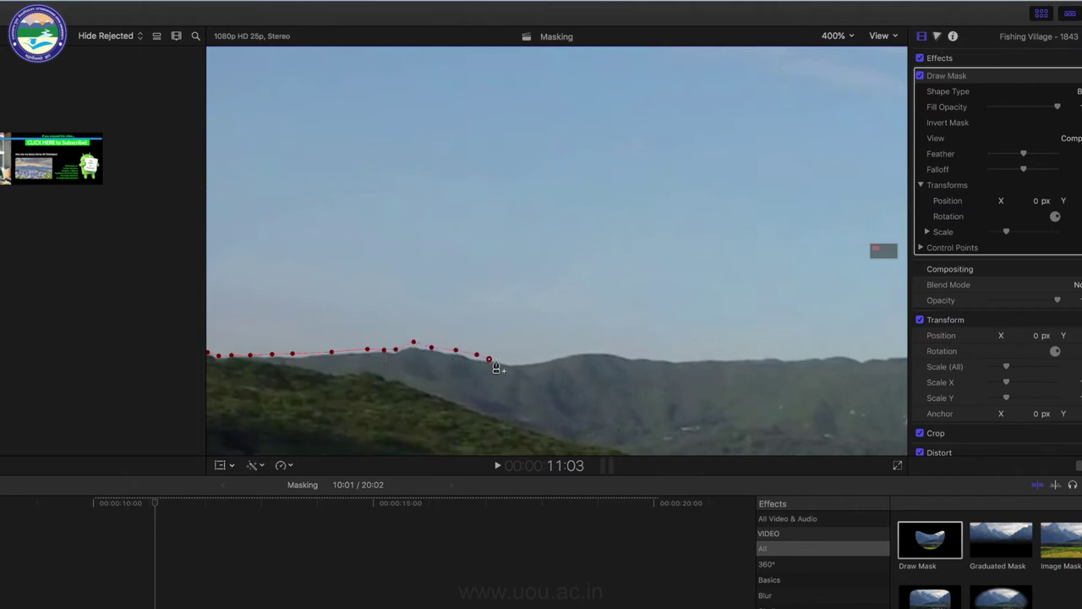
{"action": "left_click", "coordinate": [509, 361]}
{"action": "left_click", "coordinate": [532, 363]}
{"action": "left_click", "coordinate": [608, 350]}
{"action": "left_click", "coordinate": [640, 357]}
{"action": "left_click", "coordinate": [684, 357]}
{"action": "left_click", "coordinate": [740, 356]}
{"action": "left_click", "coordinate": [779, 356]}
{"action": "left_click", "coordinate": [827, 354]}
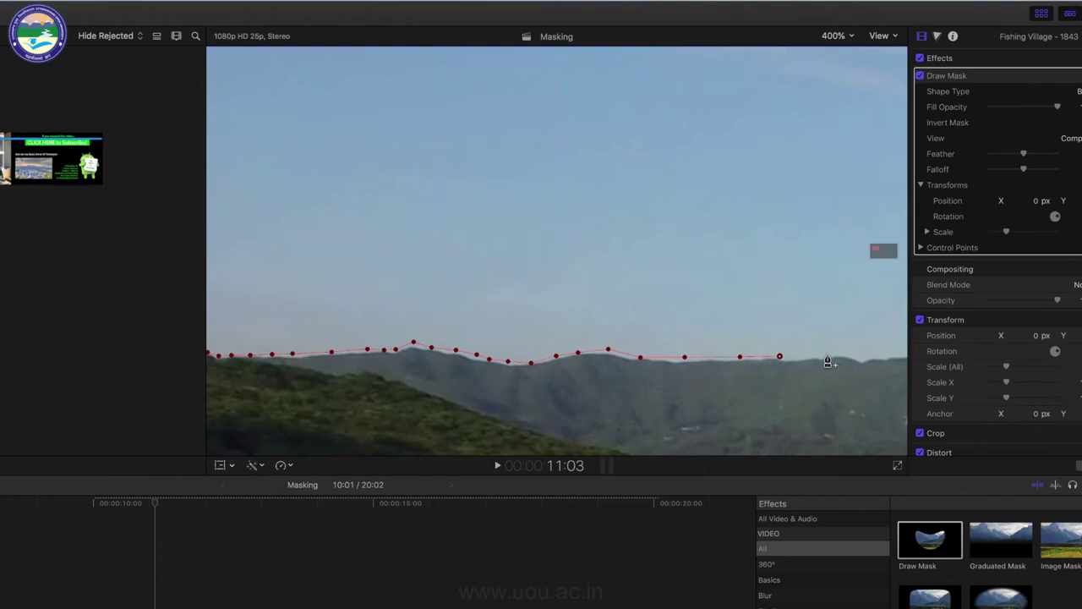
{"action": "left_click", "coordinate": [865, 356]}
{"action": "left_click", "coordinate": [881, 355]}
{"action": "left_click", "coordinate": [900, 353]}
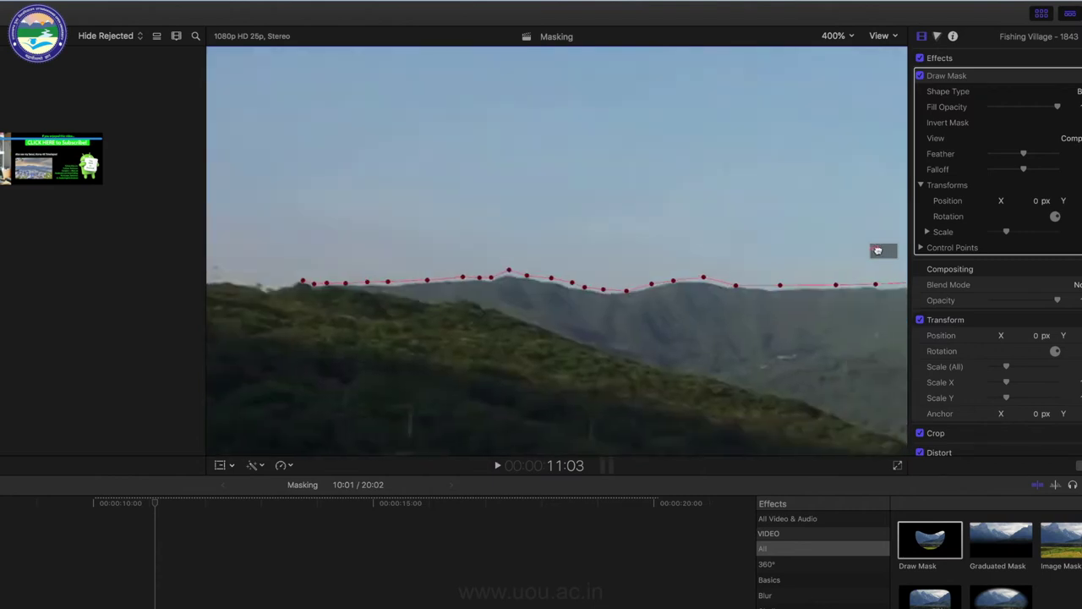
Continue the mask along the distant hill edge, down its slope toward the base
{"action": "left_click", "coordinate": [438, 262]}
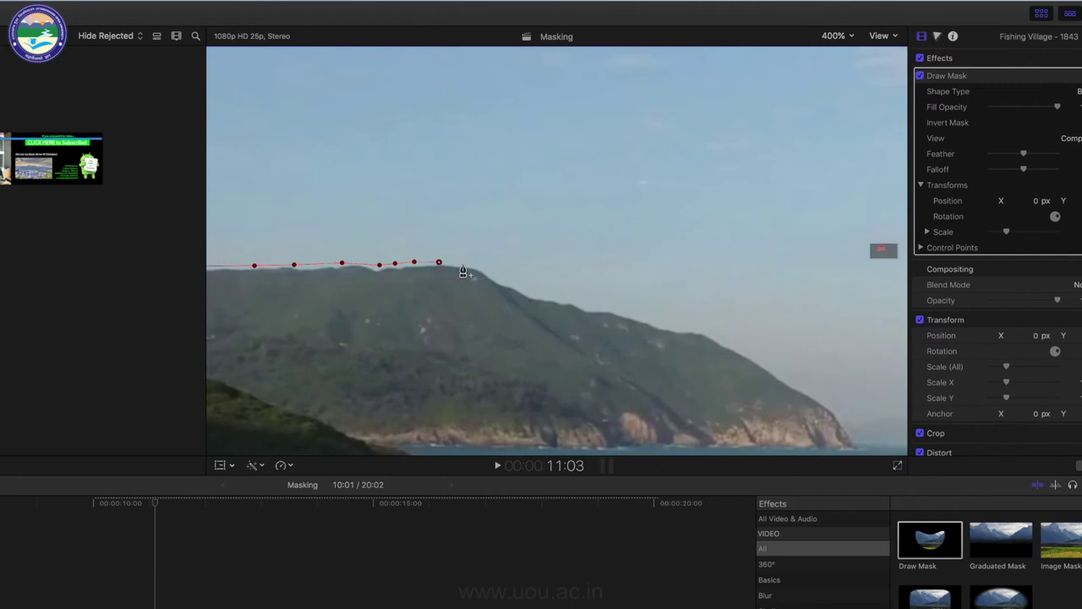
{"action": "left_click", "coordinate": [468, 264]}
{"action": "left_click", "coordinate": [495, 277]}
{"action": "left_click", "coordinate": [529, 285]}
{"action": "left_click", "coordinate": [551, 298]}
{"action": "left_click", "coordinate": [591, 301]}
{"action": "left_click", "coordinate": [613, 310]}
{"action": "left_click", "coordinate": [688, 327]}
{"action": "left_click", "coordinate": [713, 335]}
{"action": "left_click", "coordinate": [761, 358]}
{"action": "left_click", "coordinate": [782, 379]}
{"action": "left_click", "coordinate": [828, 398]}
{"action": "left_click", "coordinate": [843, 423]}
{"action": "left_click", "coordinate": [869, 413]}
Trace more mask points along the hillside skyline out to the frame's right edge
{"action": "scroll", "coordinate": [884, 254], "scroll_direction": "down", "scroll_amount": 10}
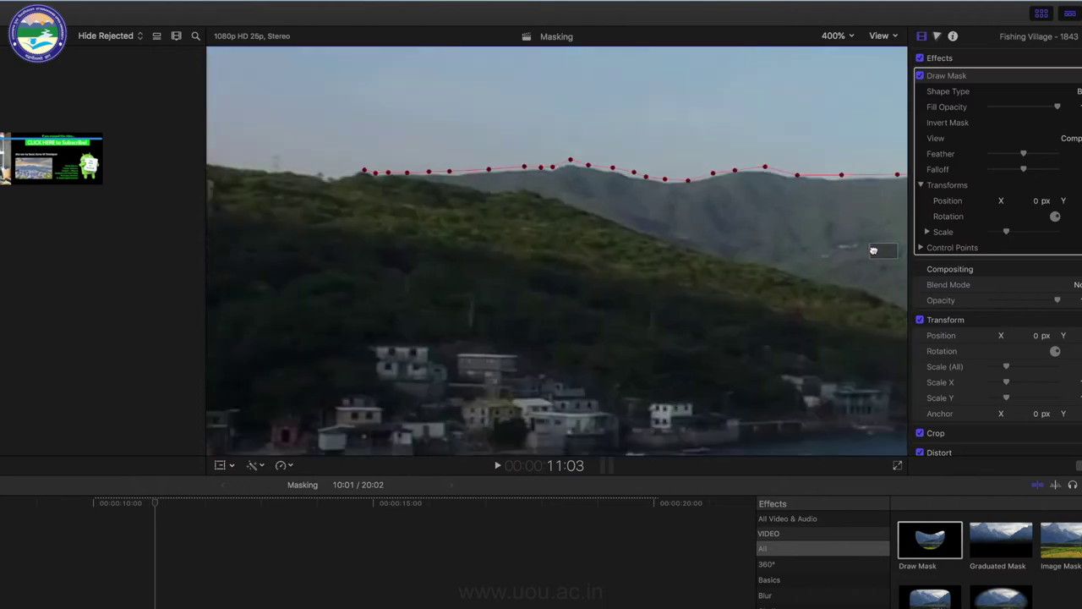
{"action": "scroll", "coordinate": [887, 252], "scroll_direction": "right", "scroll_amount": 10}
{"action": "scroll", "coordinate": [888, 252], "scroll_direction": "up", "scroll_amount": 5}
{"action": "scroll", "coordinate": [888, 247], "scroll_direction": "left", "scroll_amount": 3}
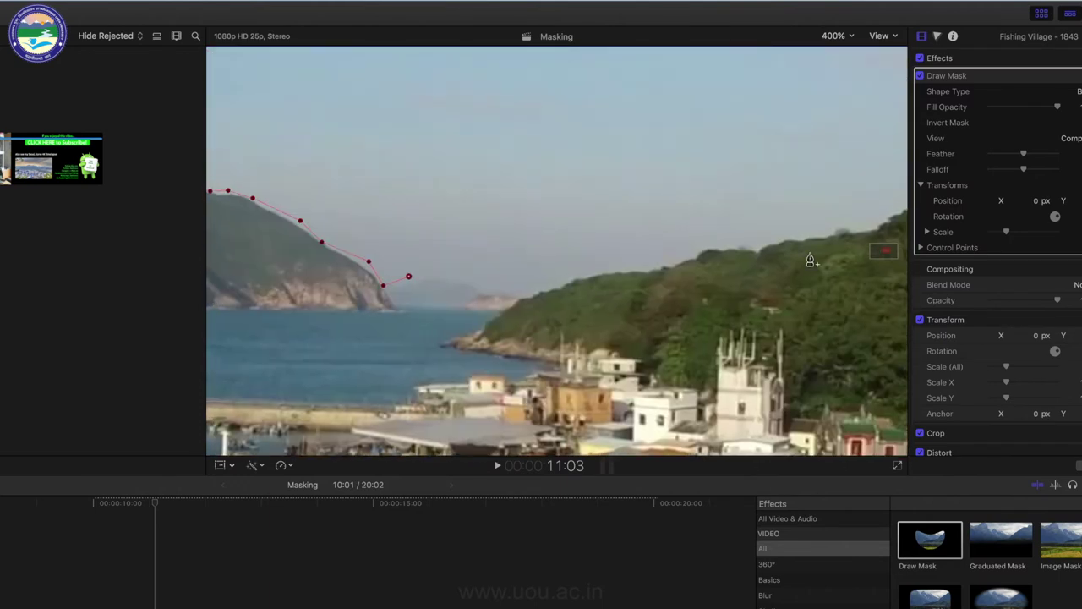
{"action": "left_click", "coordinate": [455, 277]}
{"action": "left_click", "coordinate": [480, 288]}
{"action": "left_click", "coordinate": [490, 292]}
{"action": "left_click", "coordinate": [514, 294]}
{"action": "left_click", "coordinate": [541, 282]}
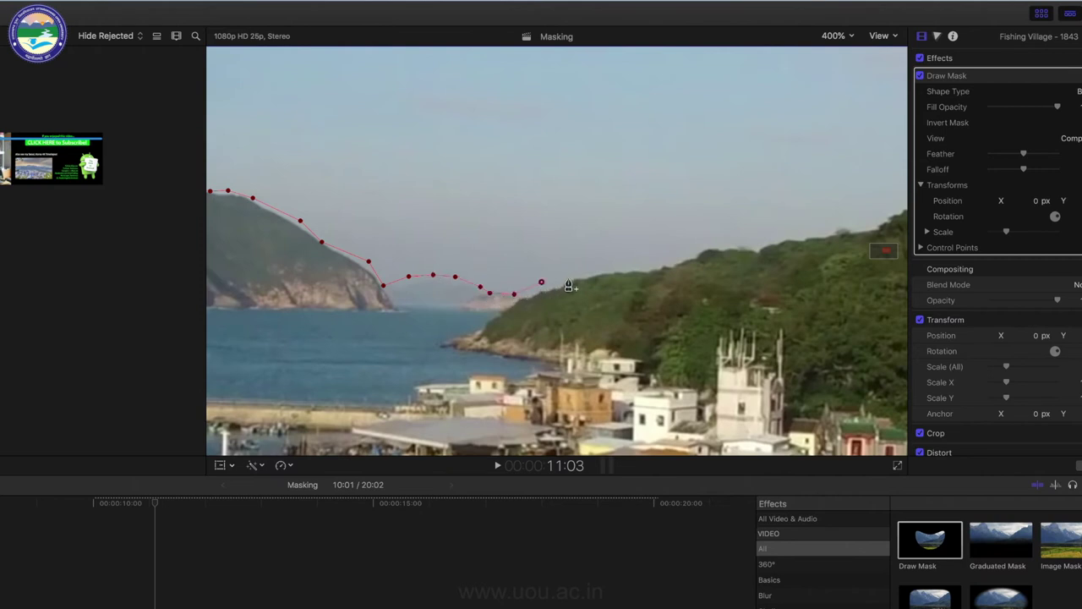
{"action": "left_click", "coordinate": [657, 265]}
{"action": "left_click", "coordinate": [686, 252]}
{"action": "left_click", "coordinate": [726, 245]}
{"action": "left_click", "coordinate": [763, 244]}
{"action": "left_click", "coordinate": [819, 234]}
{"action": "left_click", "coordinate": [854, 225]}
{"action": "left_click", "coordinate": [877, 218]}
{"action": "left_click", "coordinate": [904, 208]}
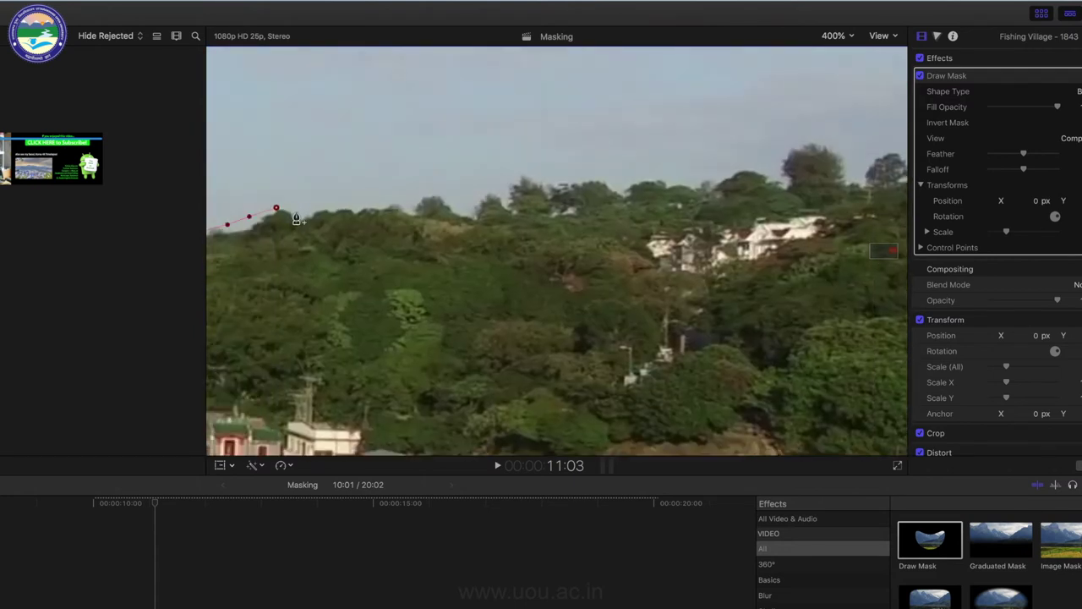
Follow the treeline across the treetops and around the tall tree to the frame's right edge
{"action": "left_click", "coordinate": [295, 212]}
{"action": "left_click", "coordinate": [305, 216]}
{"action": "left_click", "coordinate": [324, 205]}
{"action": "left_click", "coordinate": [358, 204]}
{"action": "left_click", "coordinate": [398, 204]}
{"action": "left_click", "coordinate": [410, 211]}
{"action": "left_click", "coordinate": [446, 192]}
{"action": "left_click", "coordinate": [466, 215]}
{"action": "left_click", "coordinate": [482, 191]}
{"action": "left_click", "coordinate": [503, 194]}
{"action": "left_click", "coordinate": [509, 179]}
{"action": "left_click", "coordinate": [558, 175]}
{"action": "left_click", "coordinate": [597, 176]}
{"action": "left_click", "coordinate": [650, 174]}
{"action": "left_click", "coordinate": [709, 180]}
{"action": "left_click", "coordinate": [738, 170]}
{"action": "left_click", "coordinate": [788, 180]}
{"action": "left_click", "coordinate": [778, 151]}
{"action": "left_click", "coordinate": [841, 144]}
{"action": "left_click", "coordinate": [854, 171]}
{"action": "left_click", "coordinate": [882, 153]}
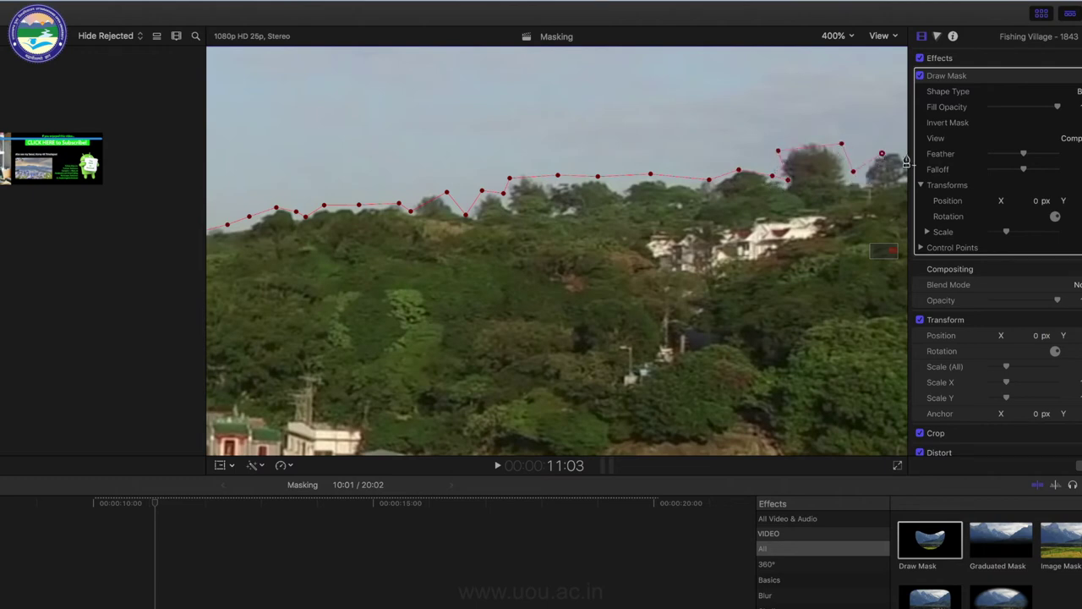
{"action": "left_click", "coordinate": [905, 179]}
{"action": "scroll", "coordinate": [901, 244], "scroll_direction": "up", "scroll_amount": 3}
At 50% zoom, add mask points outside the frame above the sky and close the shape at its first point
{"action": "left_click", "coordinate": [843, 39]}
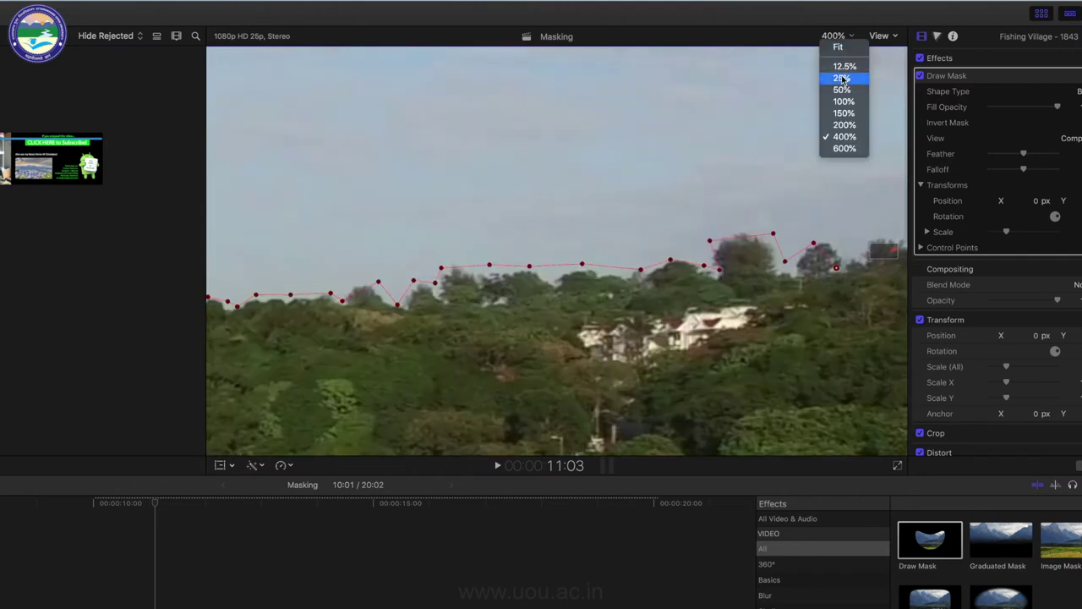
{"action": "left_click", "coordinate": [841, 89]}
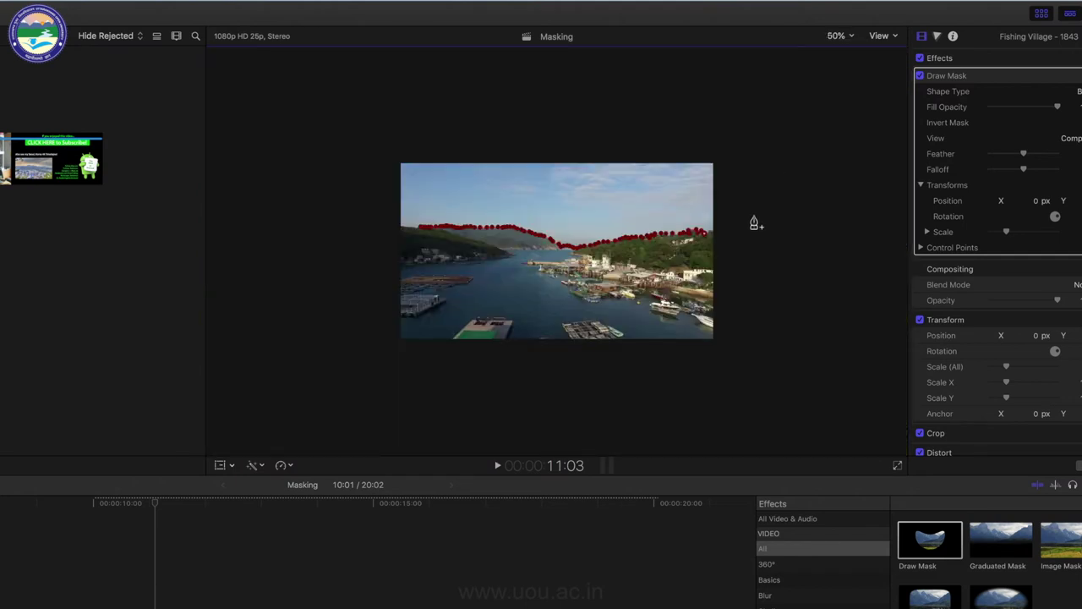
{"action": "left_click", "coordinate": [736, 225]}
{"action": "left_click", "coordinate": [738, 134]}
{"action": "left_click", "coordinate": [650, 114]}
{"action": "left_click", "coordinate": [342, 217]}
{"action": "left_click", "coordinate": [402, 227]}
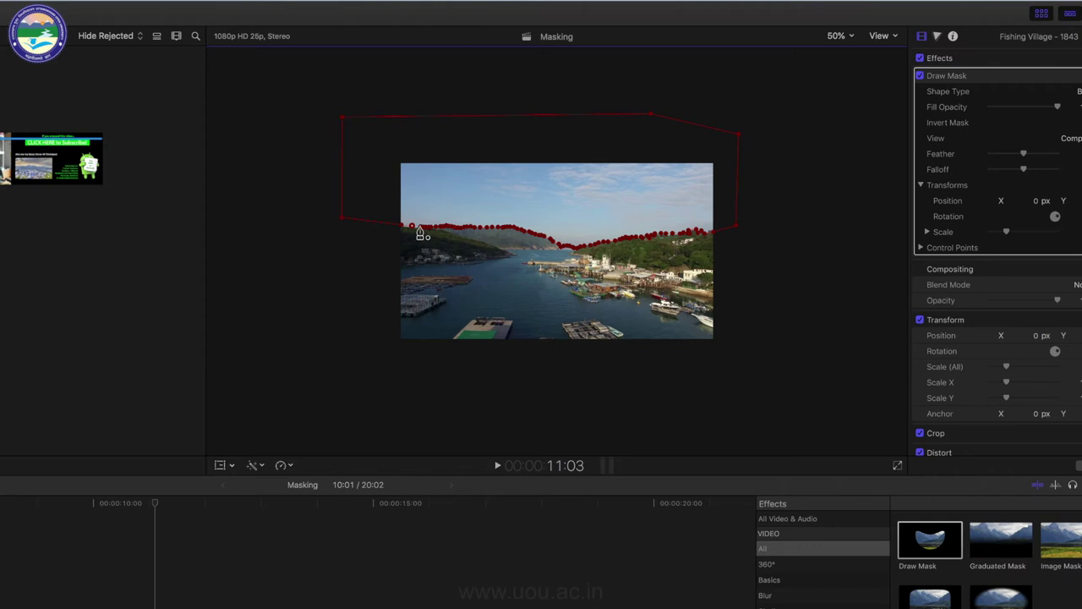
{"action": "left_click", "coordinate": [418, 228]}
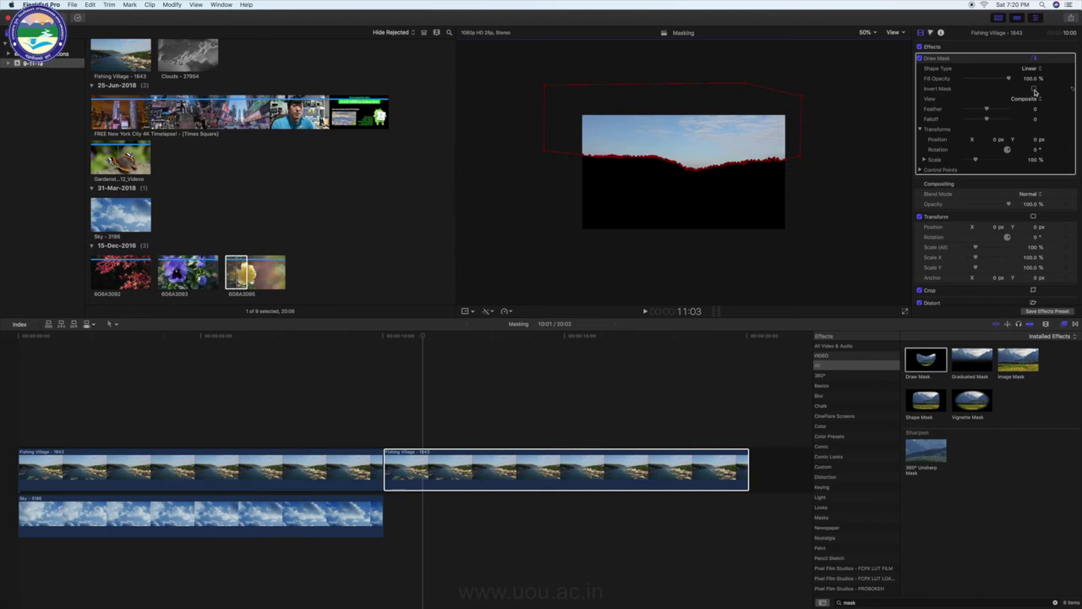
Invert the Draw Mask to keep the village, then select the masked Fishing Village clip
{"action": "left_click", "coordinate": [1034, 89]}
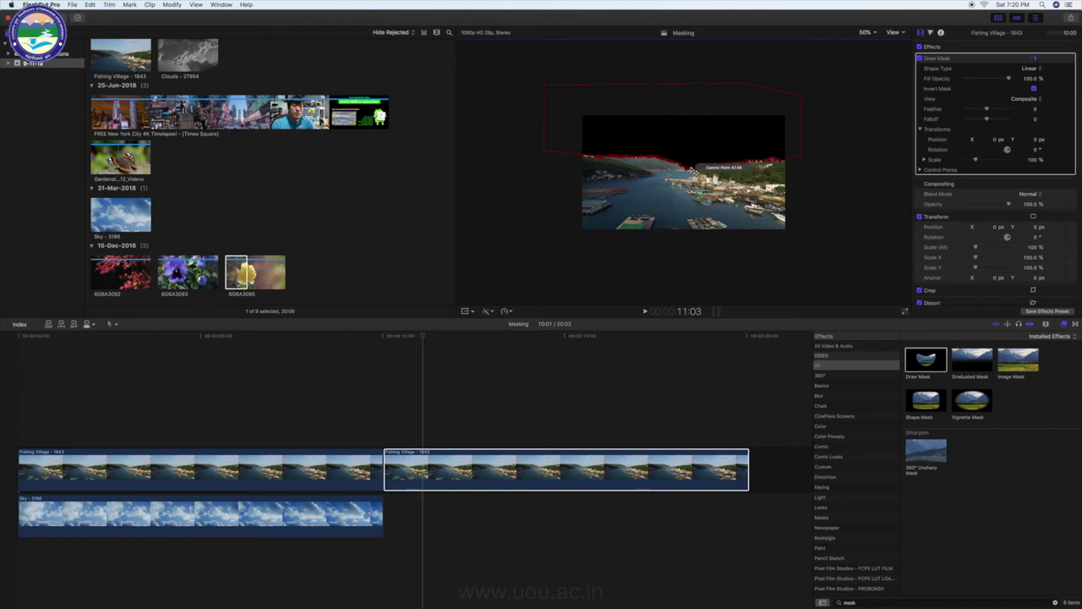
{"action": "left_click", "coordinate": [461, 478]}
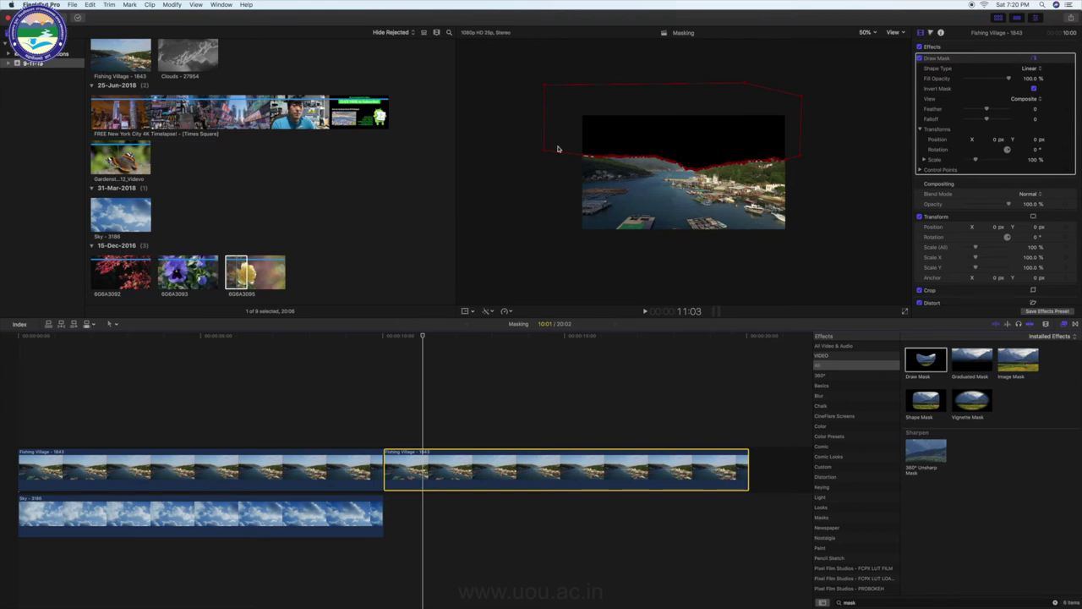
Place Sky - 3186 beneath Fishing Village, fit the viewer, and play back the sky replacement
{"action": "left_click", "coordinate": [106, 220]}
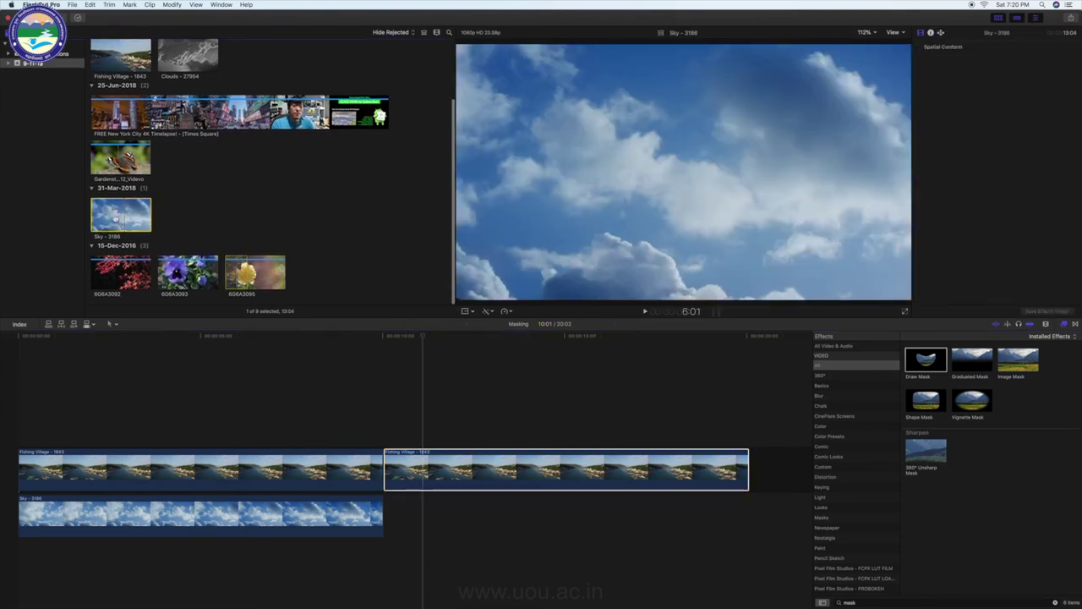
{"action": "mouse_move", "coordinate": [106, 220]}
{"action": "left_mouse_down"}
{"action": "mouse_move", "coordinate": [275, 342]}
{"action": "mouse_move", "coordinate": [390, 526]}
{"action": "left_mouse_up"}
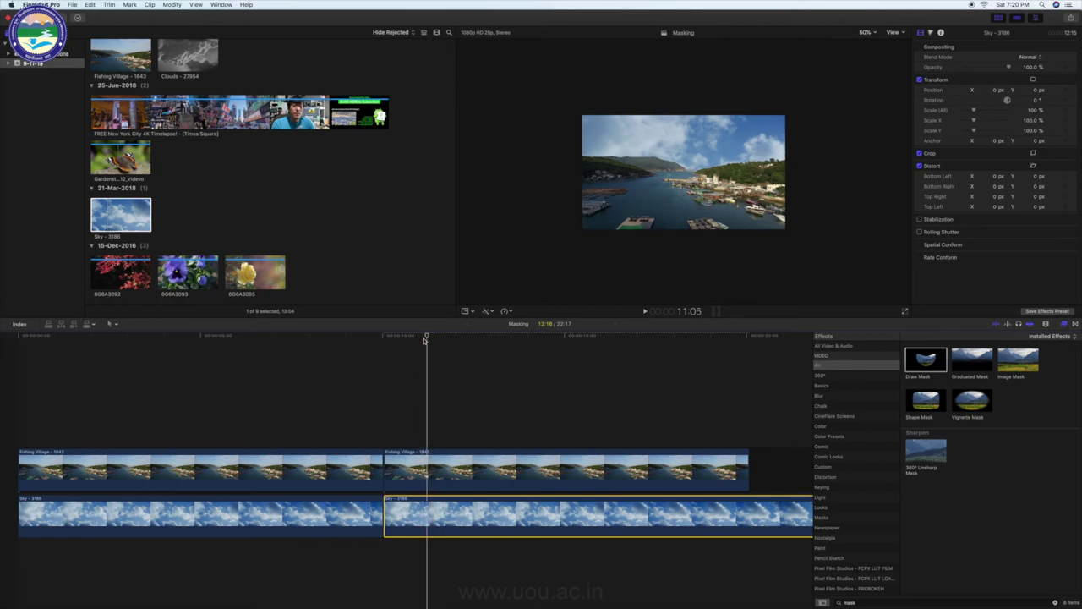
{"action": "left_click_drag", "start_coordinate": [413, 339], "coordinate": [441, 339]}
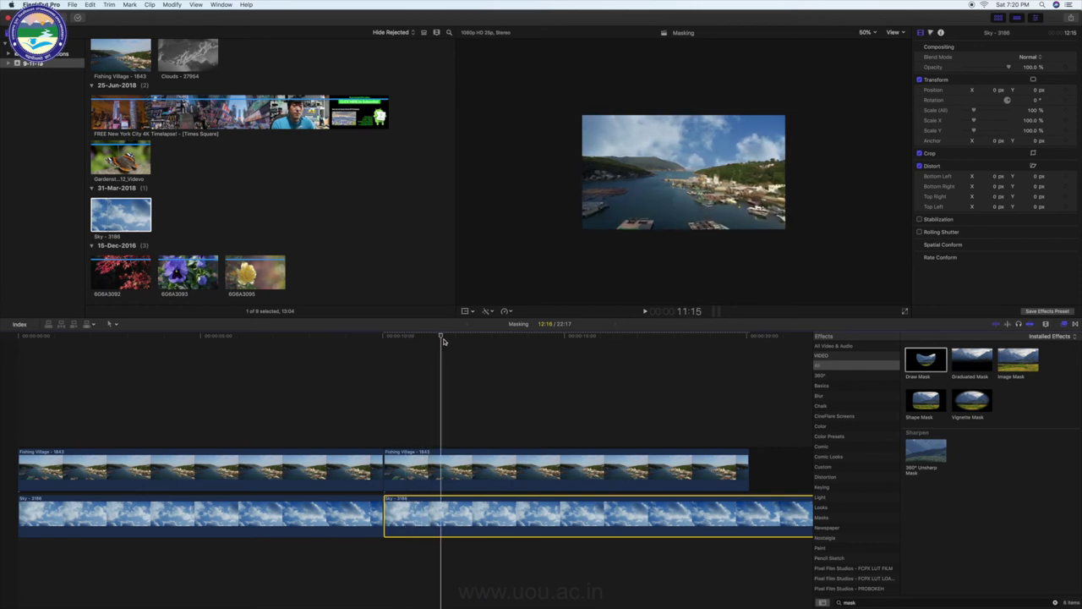
{"action": "left_click", "coordinate": [866, 33]}
{"action": "left_click", "coordinate": [871, 39]}
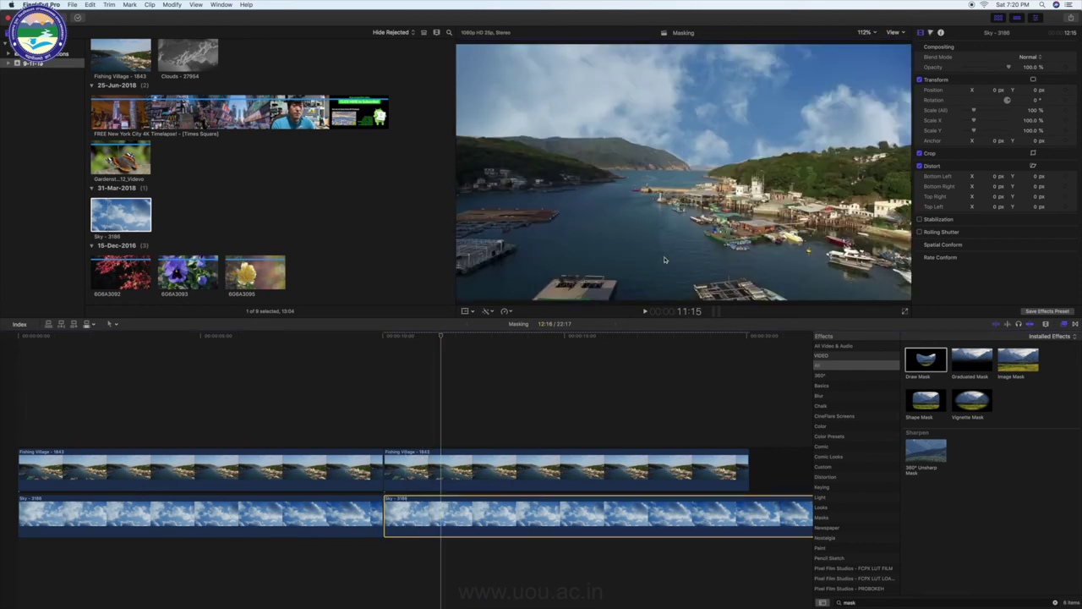
{"action": "left_click", "coordinate": [385, 339]}
{"action": "key", "text": "space"}
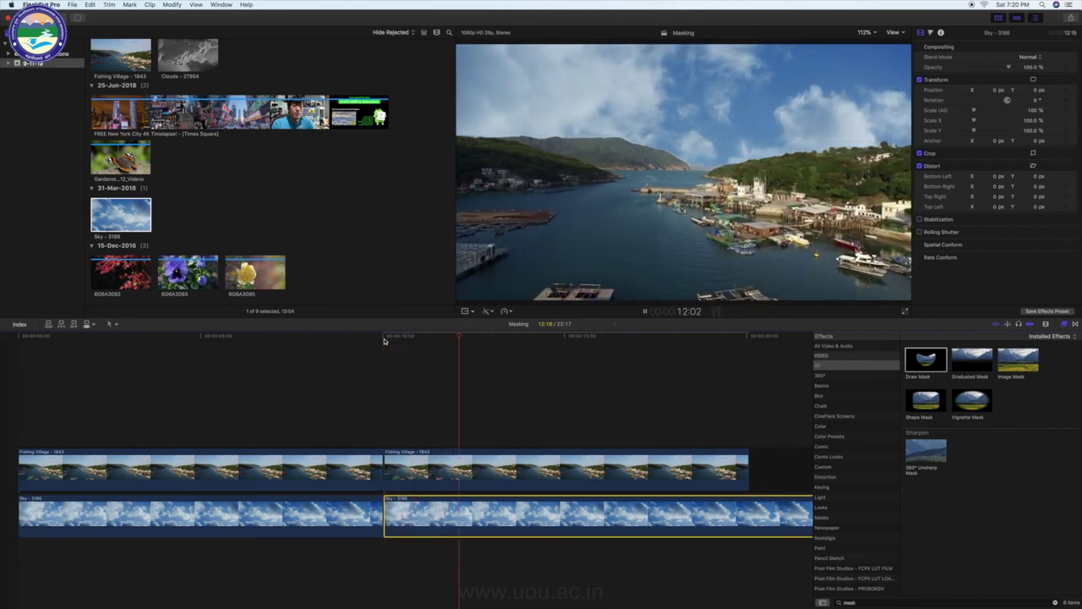
{"action": "key", "text": "space"}
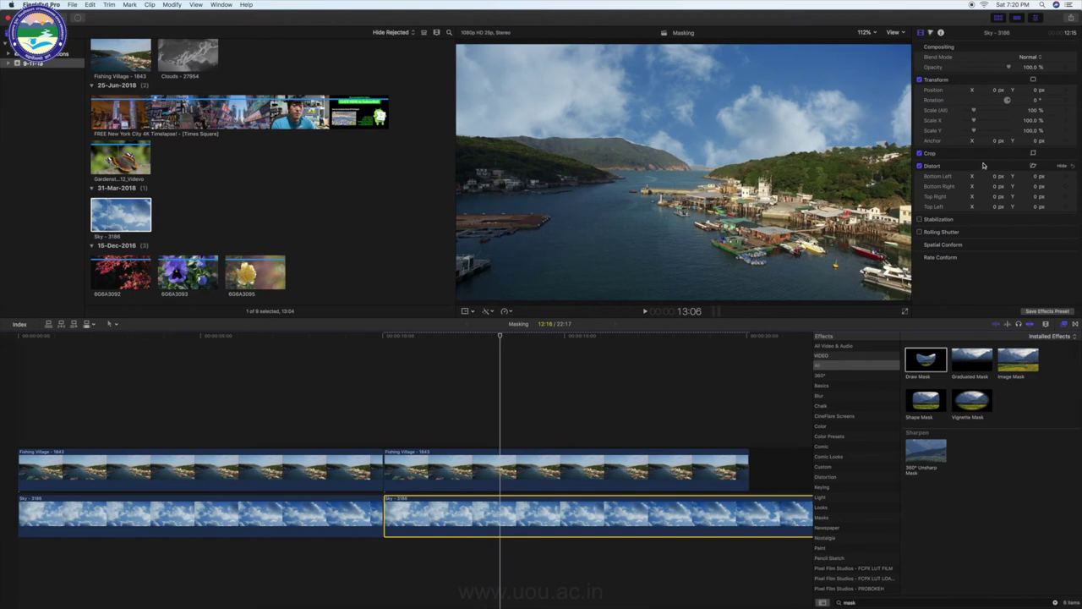
Soften the Fishing Village skyline mask to Feather 43 and Falloff 89, and scale it to 103%
{"action": "left_click", "coordinate": [520, 473]}
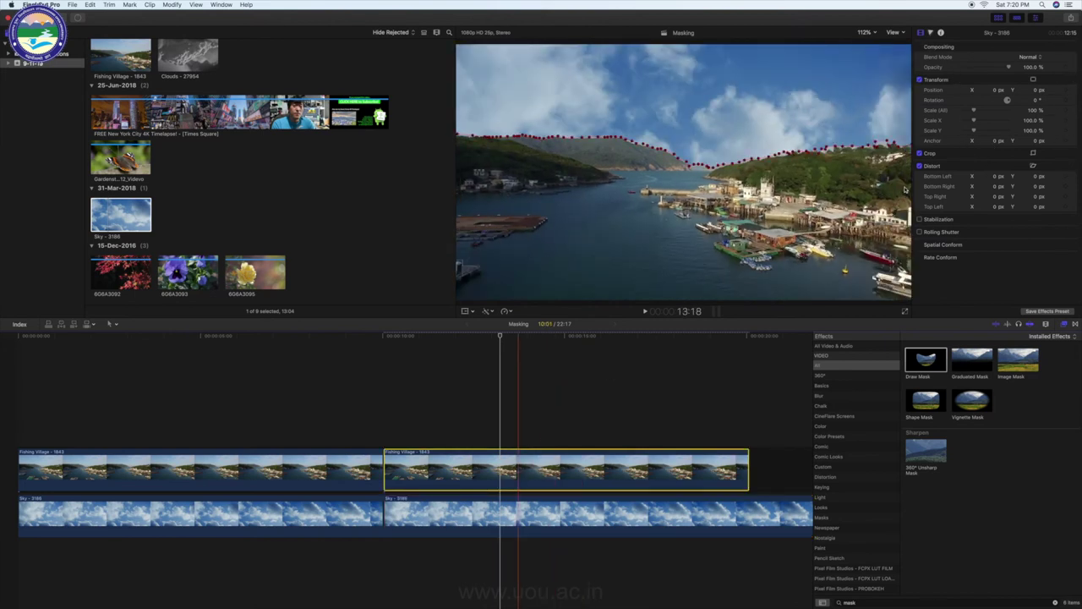
{"action": "mouse_move", "coordinate": [989, 110]}
{"action": "left_mouse_down"}
{"action": "mouse_move", "coordinate": [1002, 111]}
{"action": "mouse_move", "coordinate": [994, 120]}
{"action": "left_mouse_up"}
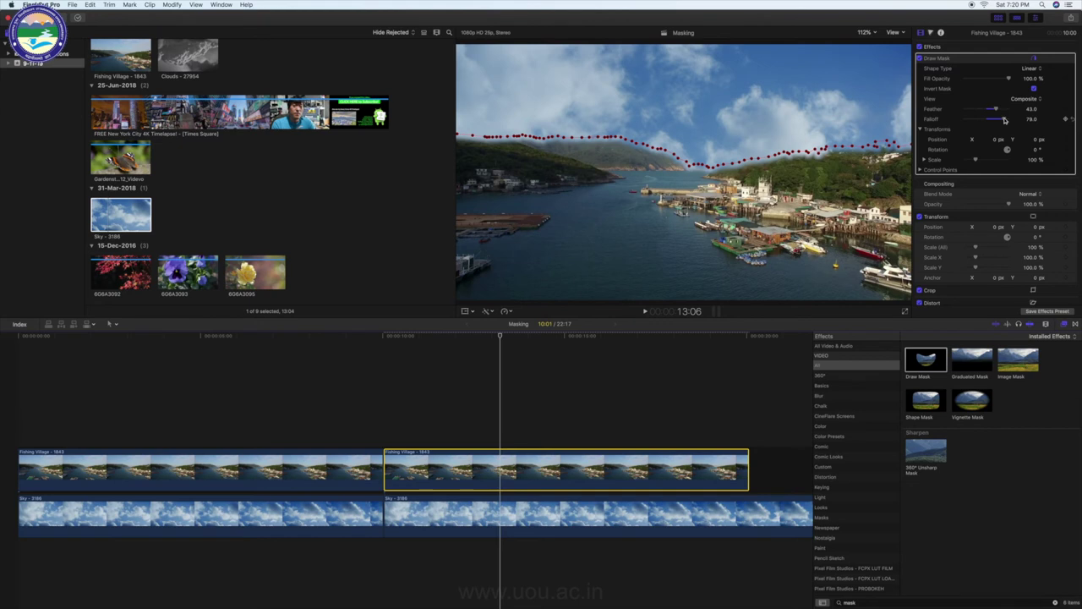
{"action": "left_click_drag", "start_coordinate": [979, 161], "coordinate": [979, 161]}
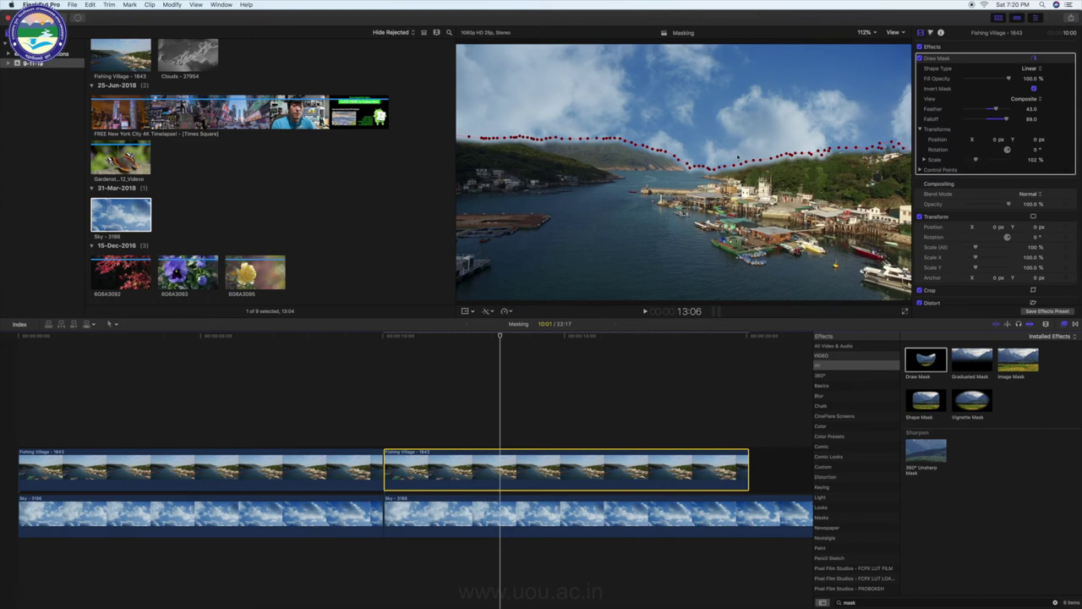
Play the composite from the clip start to check how the sky blends with the ridge
{"action": "left_click", "coordinate": [383, 341]}
{"action": "key", "text": "space"}
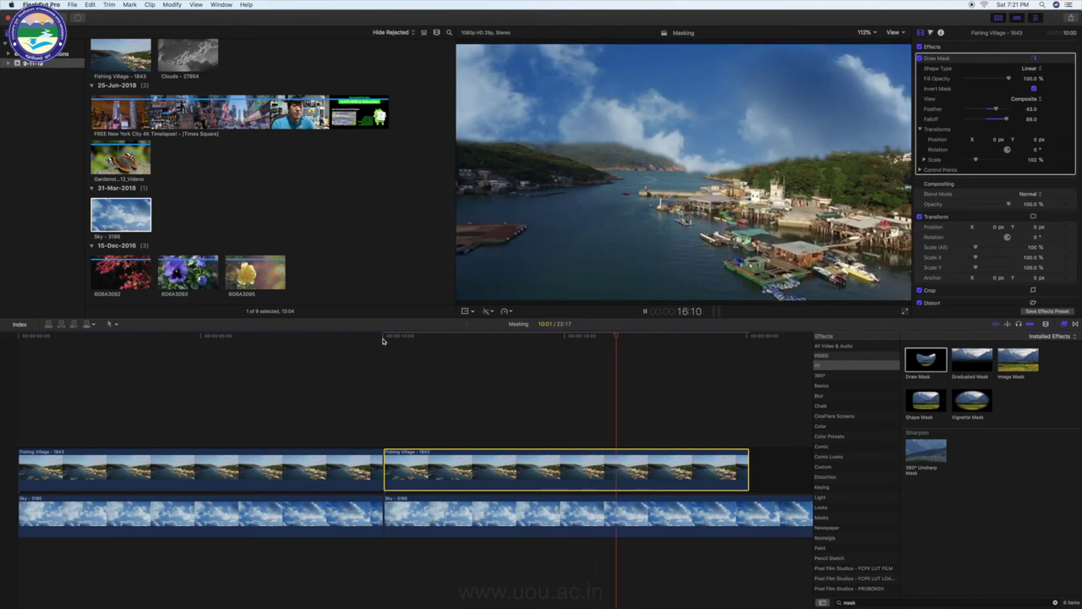
{"action": "key", "text": "space"}
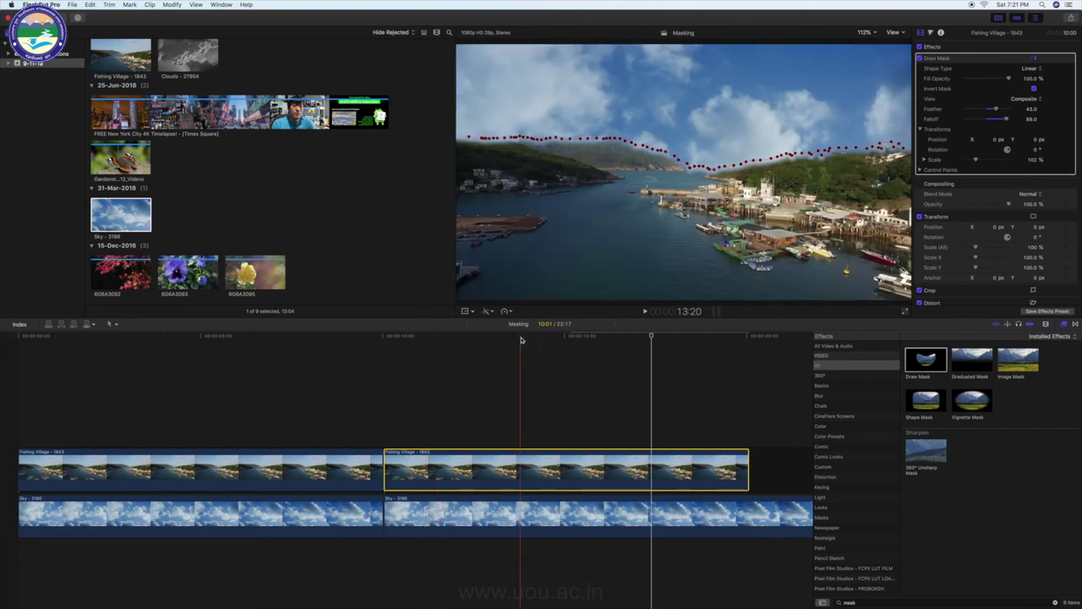
{"action": "left_click", "coordinate": [388, 336]}
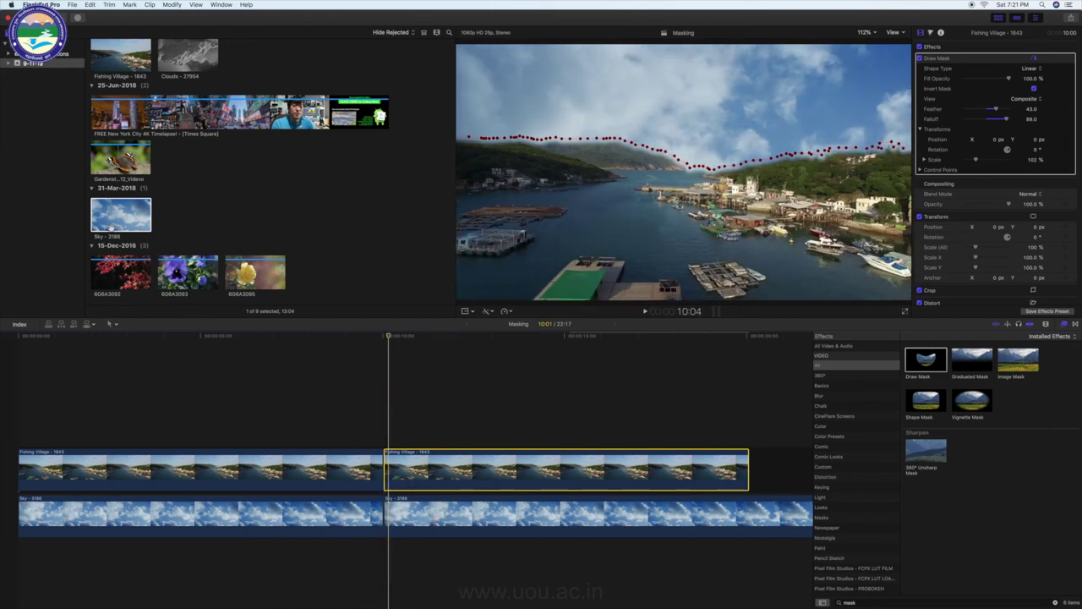
Stack another Sky - 3186 clip above Fishing Village and flip it with a -100% scale
{"action": "left_click_drag", "start_coordinate": [110, 218], "coordinate": [387, 416]}
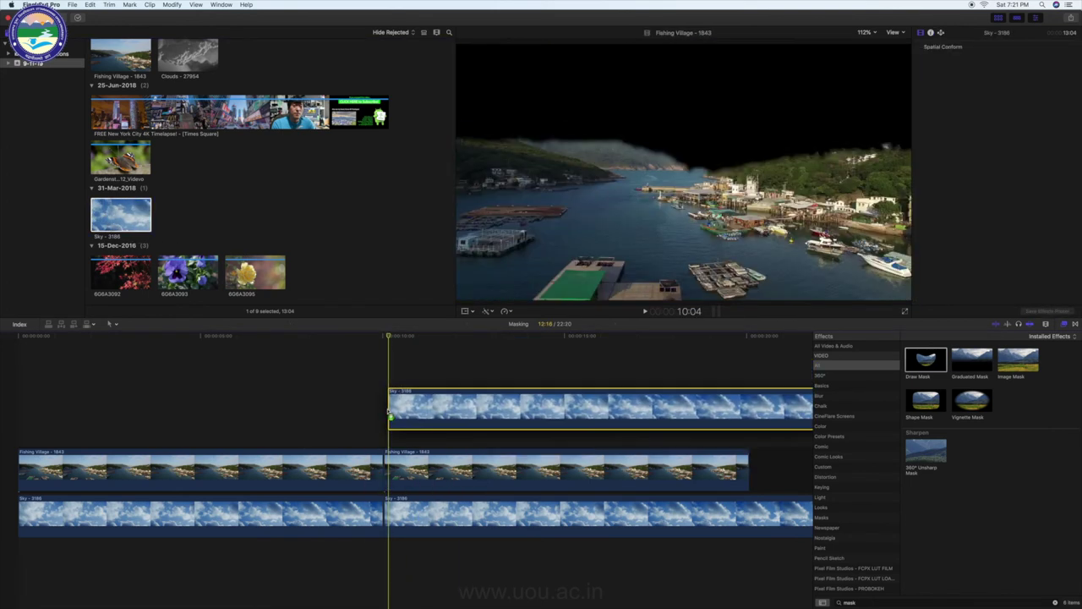
{"action": "left_click", "coordinate": [445, 418]}
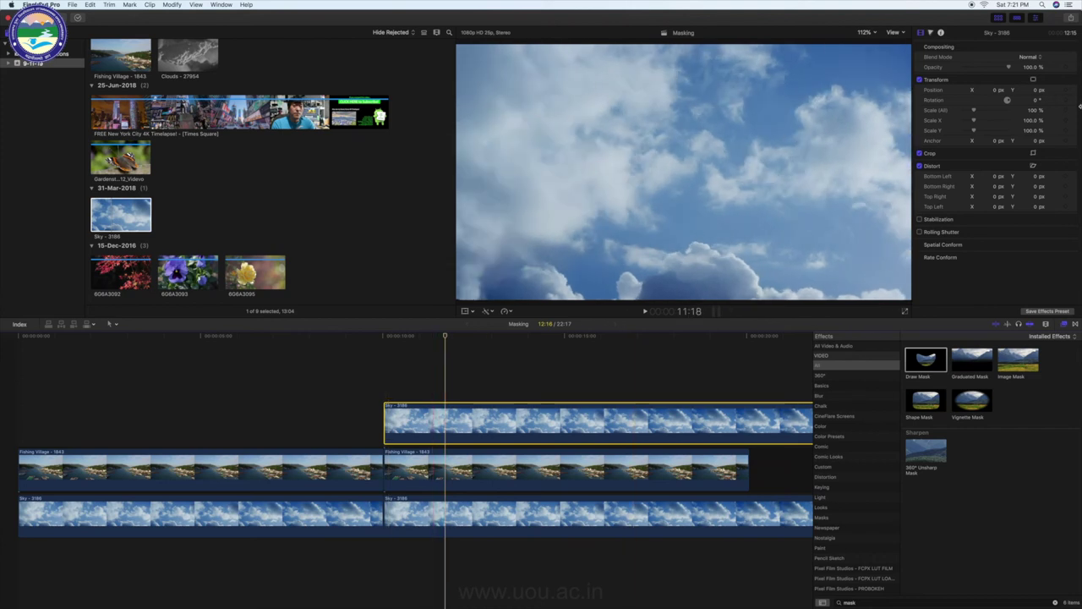
{"action": "left_click", "coordinate": [1033, 110]}
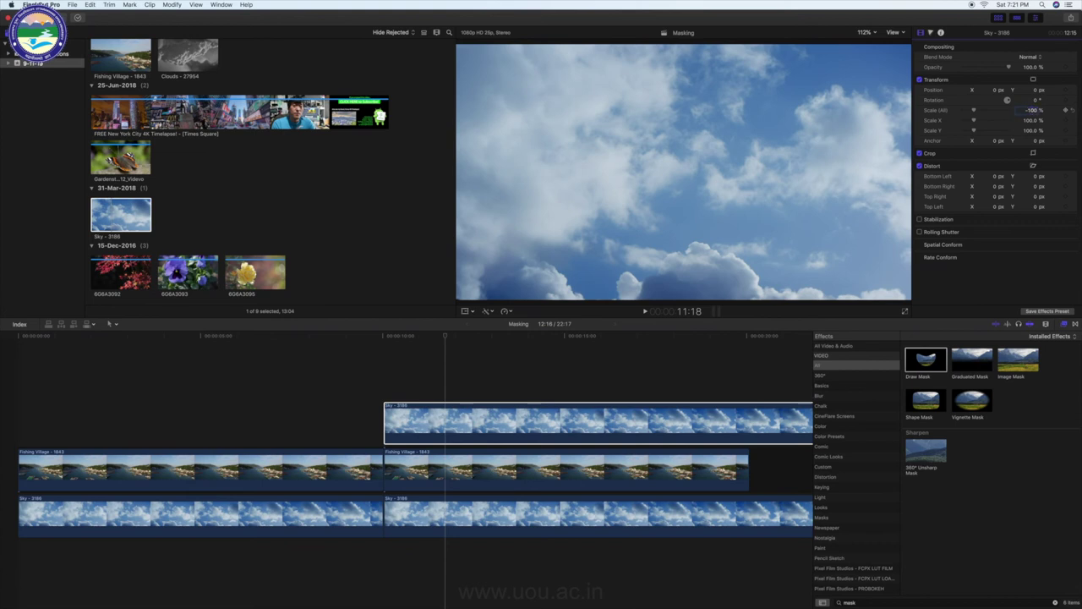
{"action": "key", "text": "Return"}
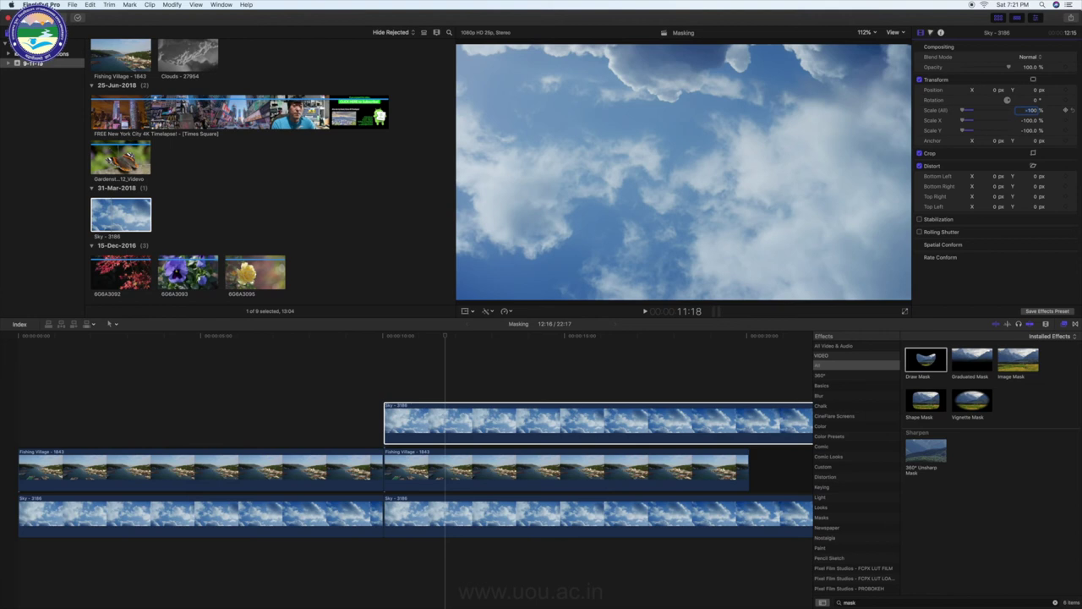
{"action": "left_click", "coordinate": [464, 311]}
Move the flipped sky down over the water, scale it to 104%, set ~40% opacity, and add a Draw Mask
{"action": "left_click_drag", "start_coordinate": [641, 105], "coordinate": [645, 276]}
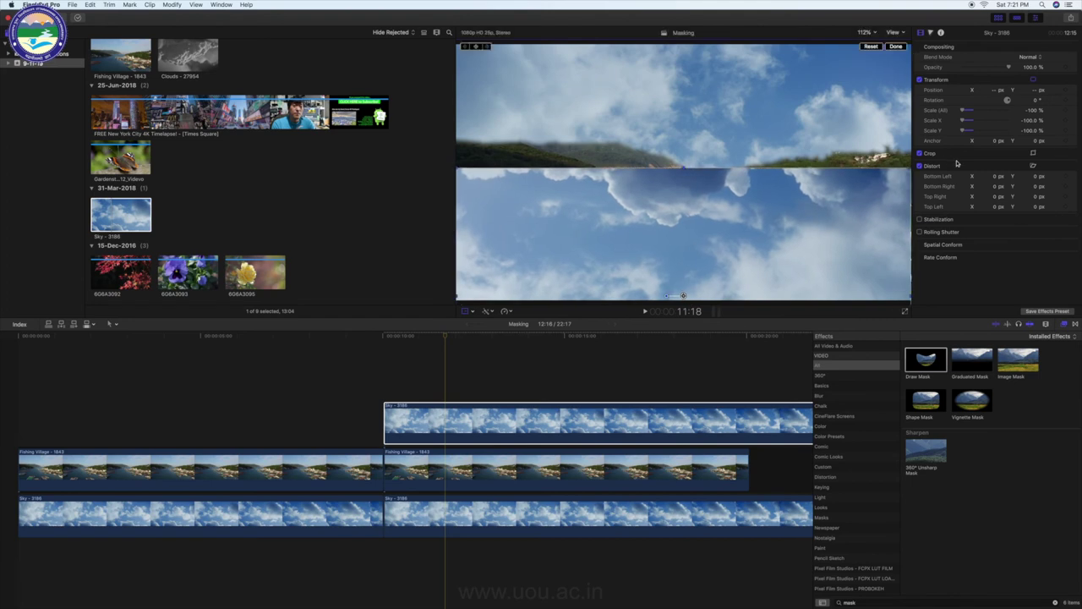
{"action": "left_click_drag", "start_coordinate": [964, 110], "coordinate": [976, 110]}
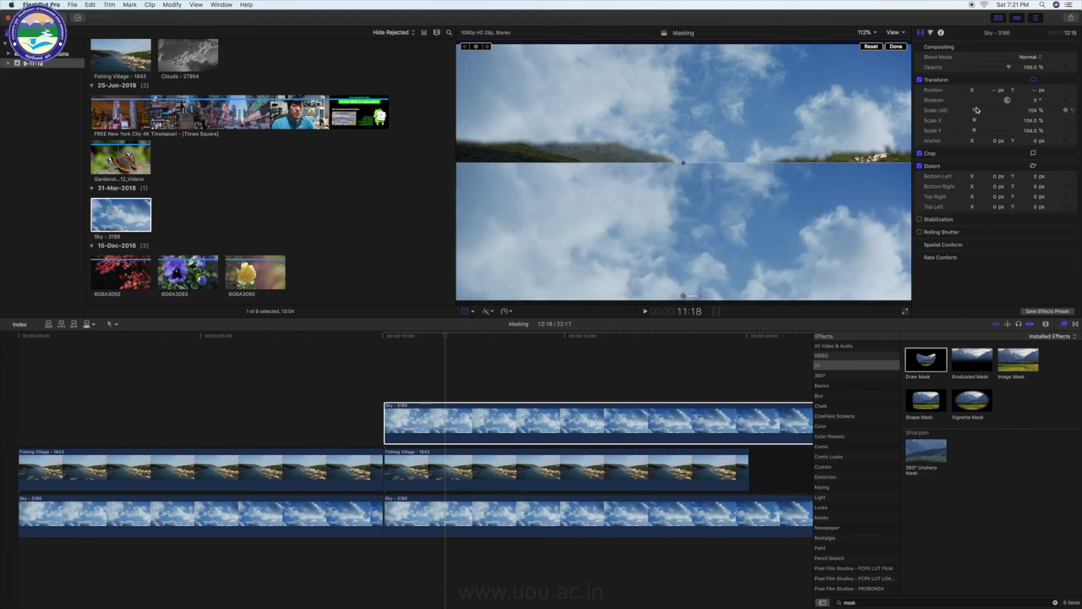
{"action": "left_click_drag", "start_coordinate": [753, 188], "coordinate": [748, 199]}
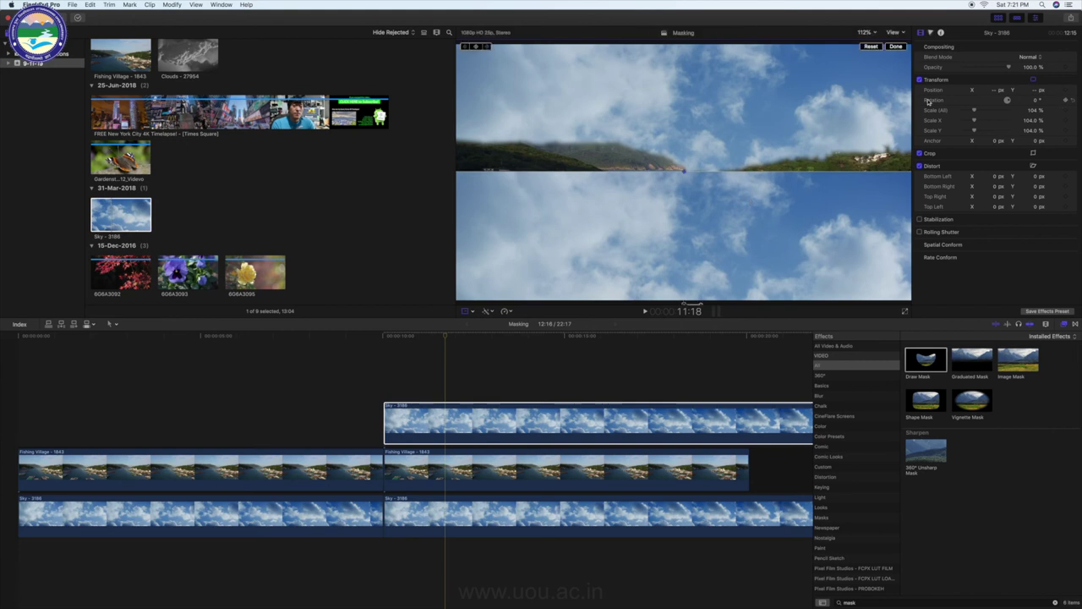
{"action": "left_click_drag", "start_coordinate": [995, 68], "coordinate": [982, 67]}
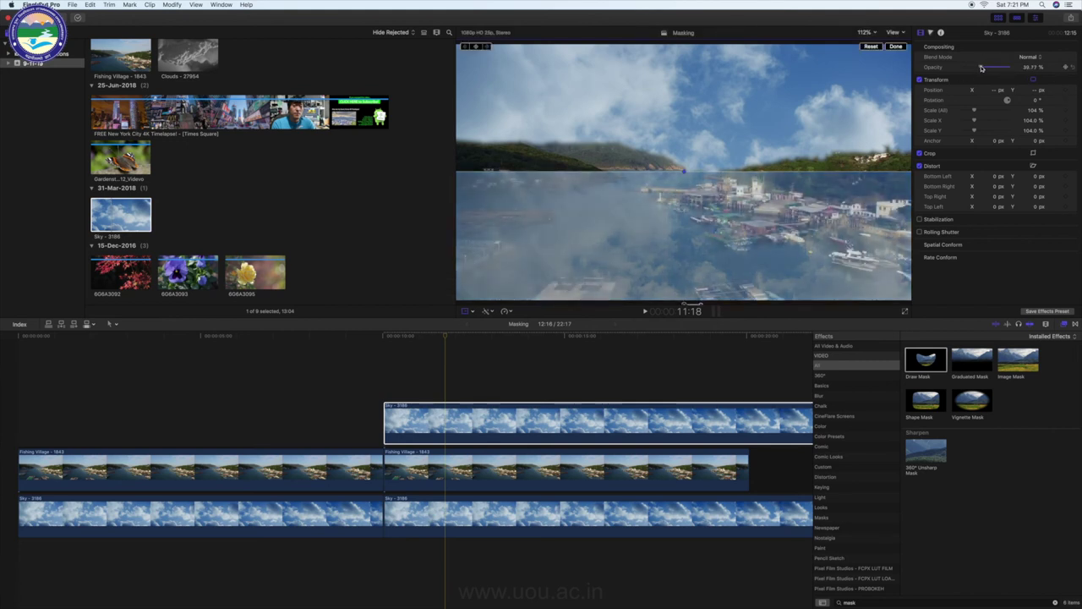
{"action": "mouse_move", "coordinate": [926, 362]}
{"action": "left_mouse_down"}
{"action": "mouse_move", "coordinate": [844, 364]}
{"action": "mouse_move", "coordinate": [495, 423]}
{"action": "left_mouse_up"}
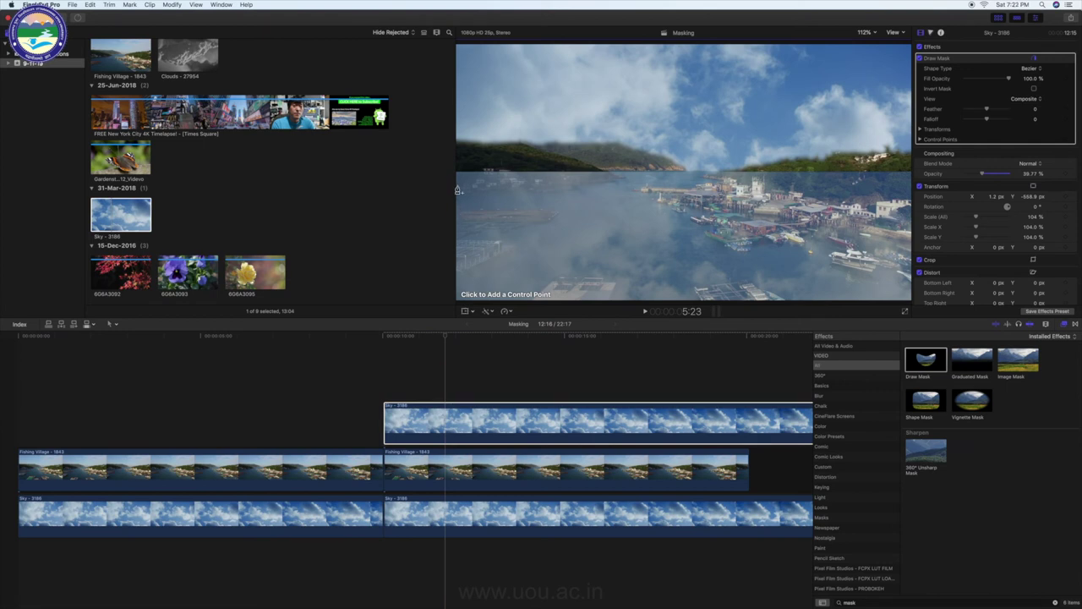
Place Draw Mask points from the frame's left edge along the reflection's top edge to the top-right corner
{"action": "left_click", "coordinate": [458, 206]}
{"action": "left_click", "coordinate": [457, 173]}
{"action": "left_click", "coordinate": [479, 173]}
{"action": "left_click", "coordinate": [658, 173]}
{"action": "left_click", "coordinate": [728, 171]}
{"action": "left_click", "coordinate": [808, 171]}
{"action": "left_click", "coordinate": [858, 172]}
Zoom the viewer to 50% and add the remaining sky points, closing the mask at its start
{"action": "left_click", "coordinate": [866, 33]}
{"action": "left_click", "coordinate": [871, 68]}
{"action": "left_click", "coordinate": [798, 82]}
{"action": "left_click", "coordinate": [550, 73]}
{"action": "left_click", "coordinate": [535, 130]}
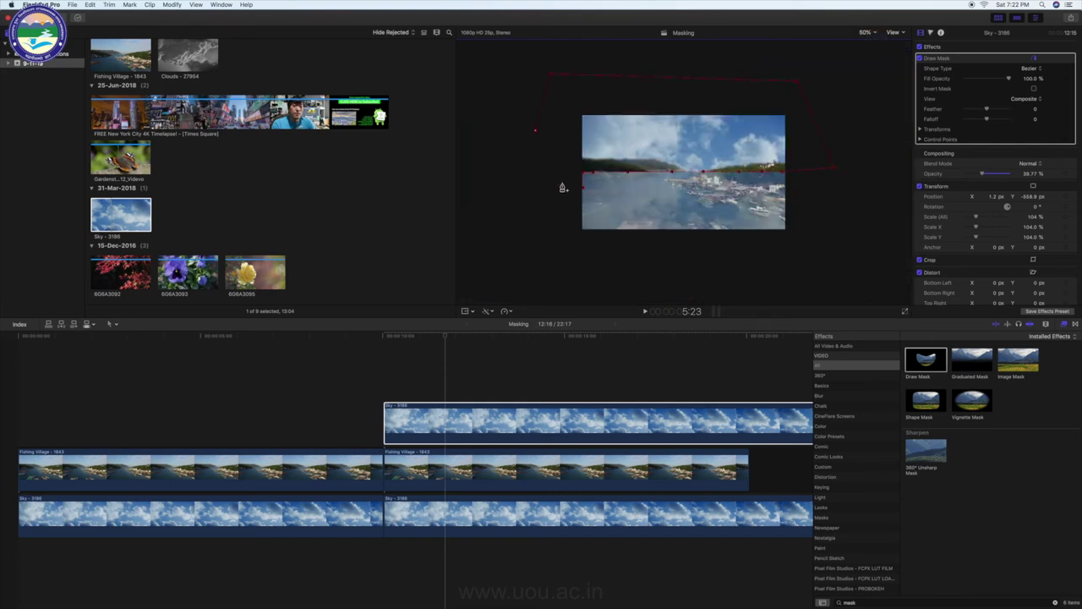
{"action": "left_click", "coordinate": [564, 183]}
{"action": "left_click", "coordinate": [583, 191]}
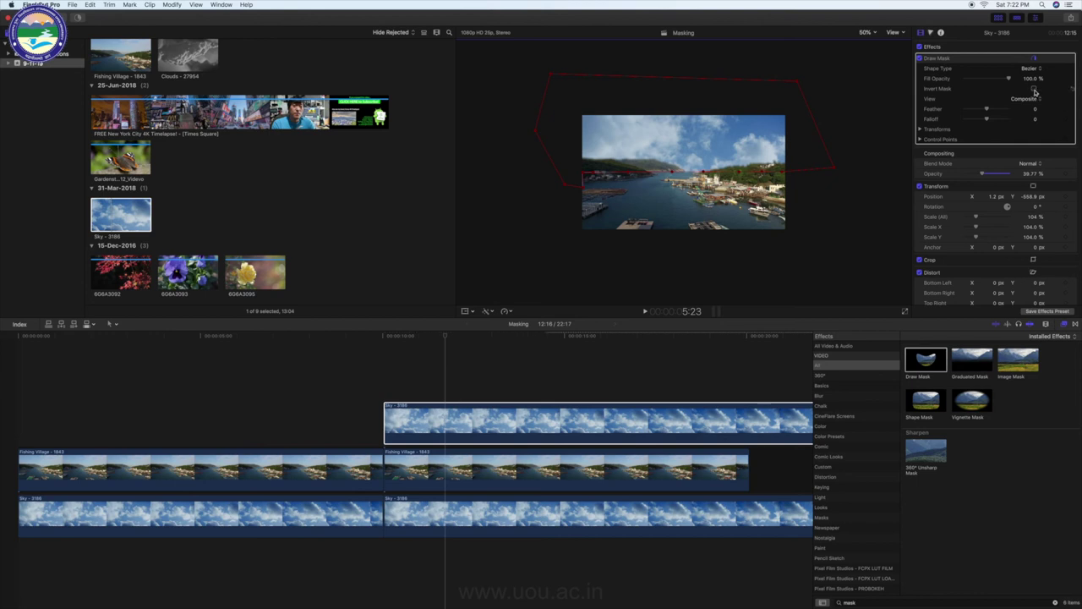
Invert the Sky clip's Draw Mask, set Feather and Falloff to 100, and scale the mask to 113%
{"action": "left_click", "coordinate": [1034, 89]}
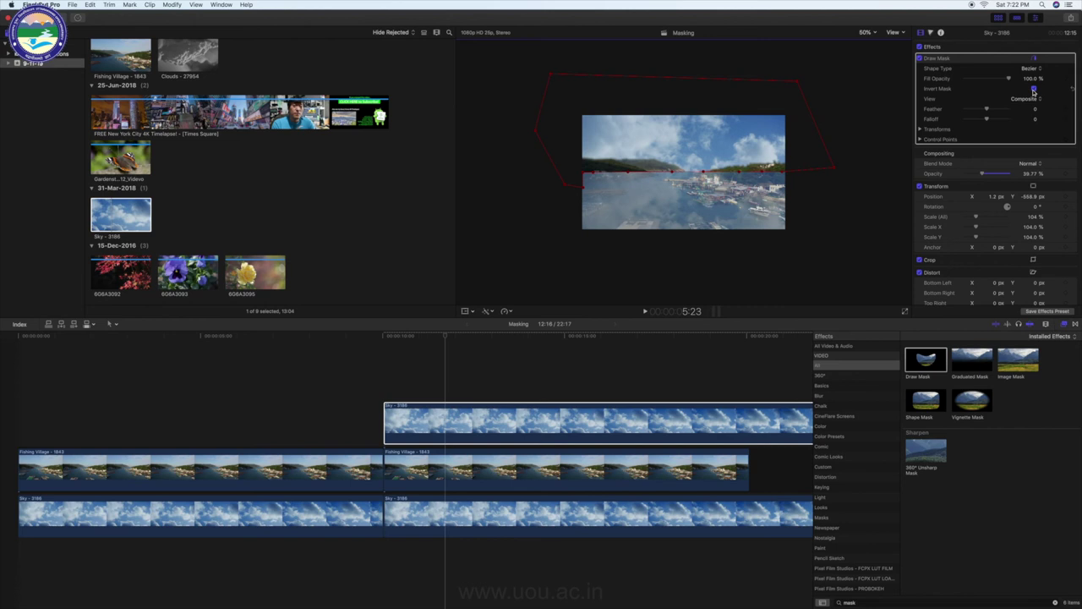
{"action": "left_click_drag", "start_coordinate": [988, 110], "coordinate": [1012, 112]}
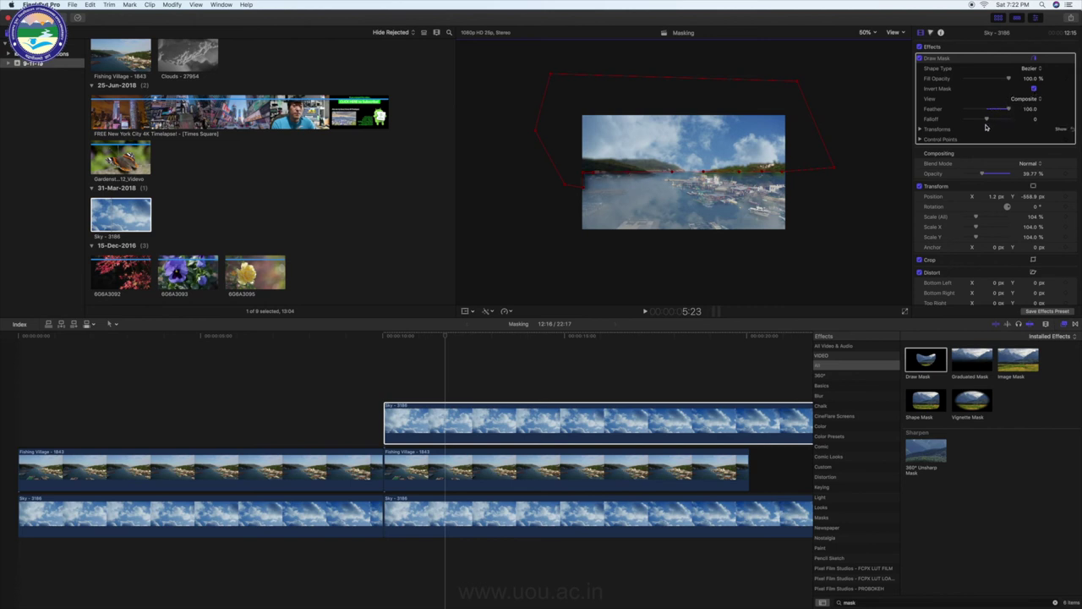
{"action": "left_click_drag", "start_coordinate": [987, 119], "coordinate": [1010, 121]}
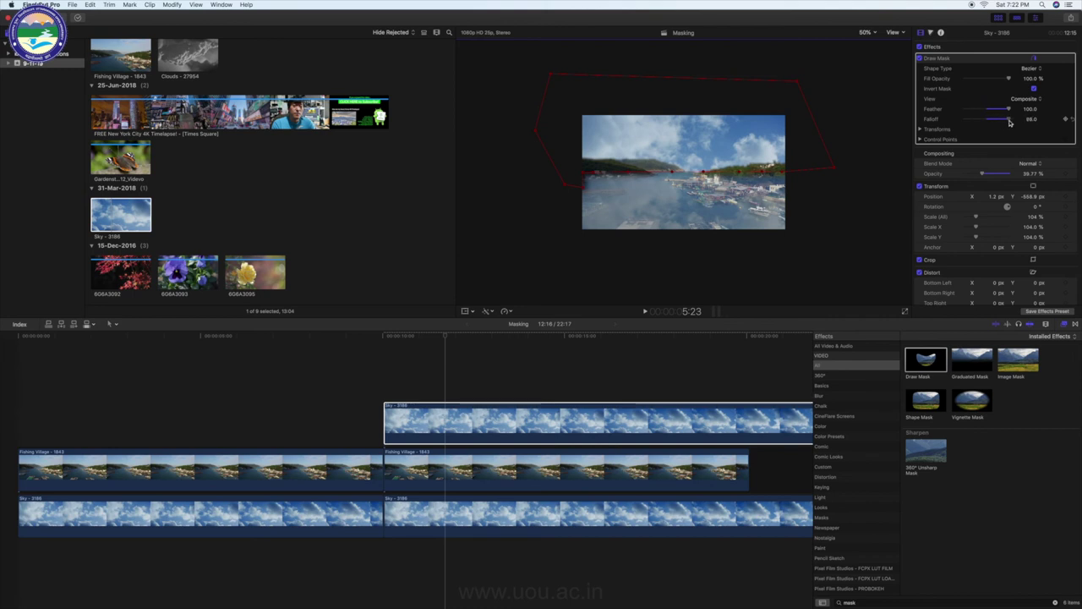
{"action": "left_click", "coordinate": [920, 129]}
{"action": "left_click_drag", "start_coordinate": [976, 162], "coordinate": [979, 162]}
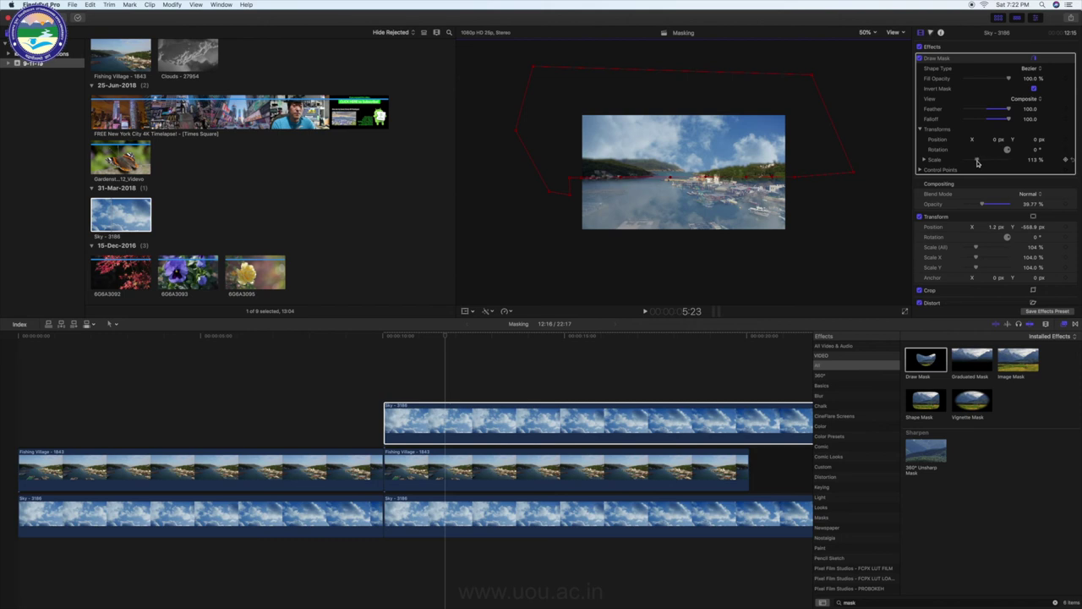
{"action": "left_click", "coordinate": [464, 311]}
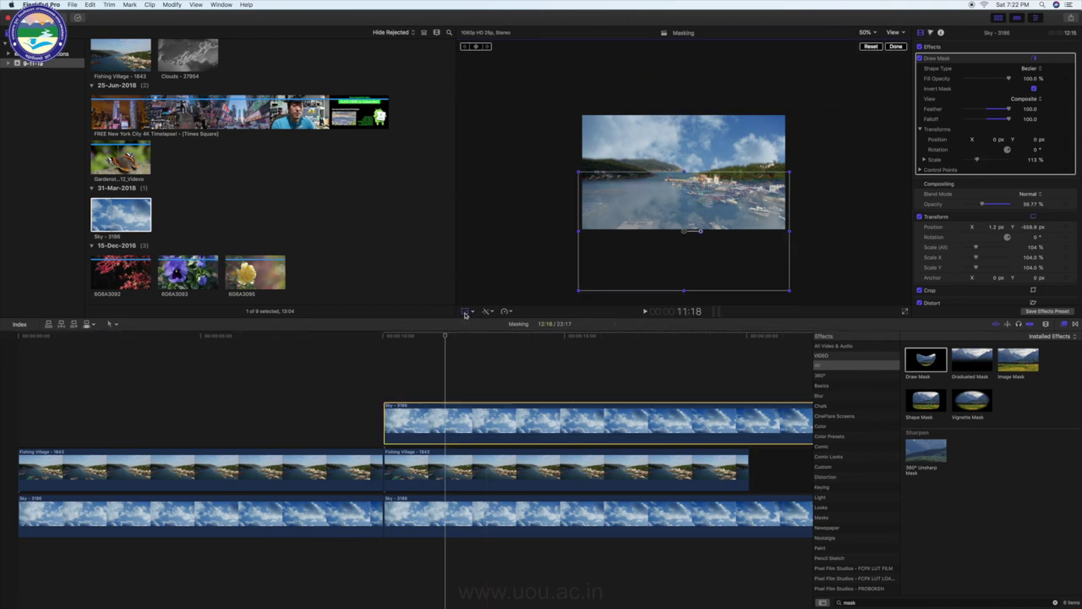
{"action": "left_click", "coordinate": [382, 337]}
Zoom the viewer to 112% and play the masked section twice from the Sky clip start
{"action": "left_click", "coordinate": [861, 32]}
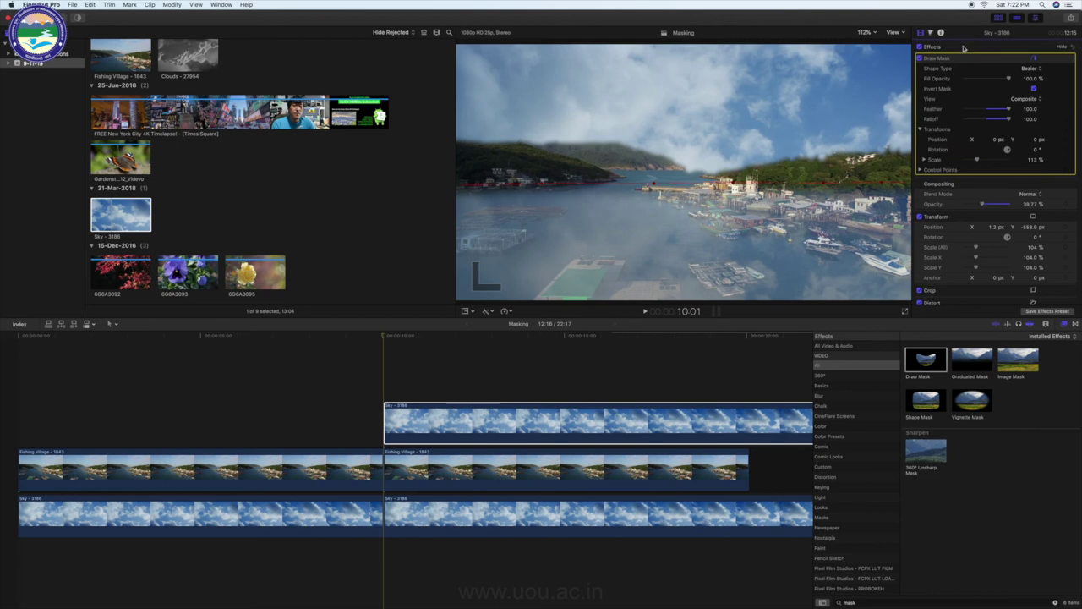
{"action": "left_click", "coordinate": [382, 339]}
{"action": "key", "text": "space"}
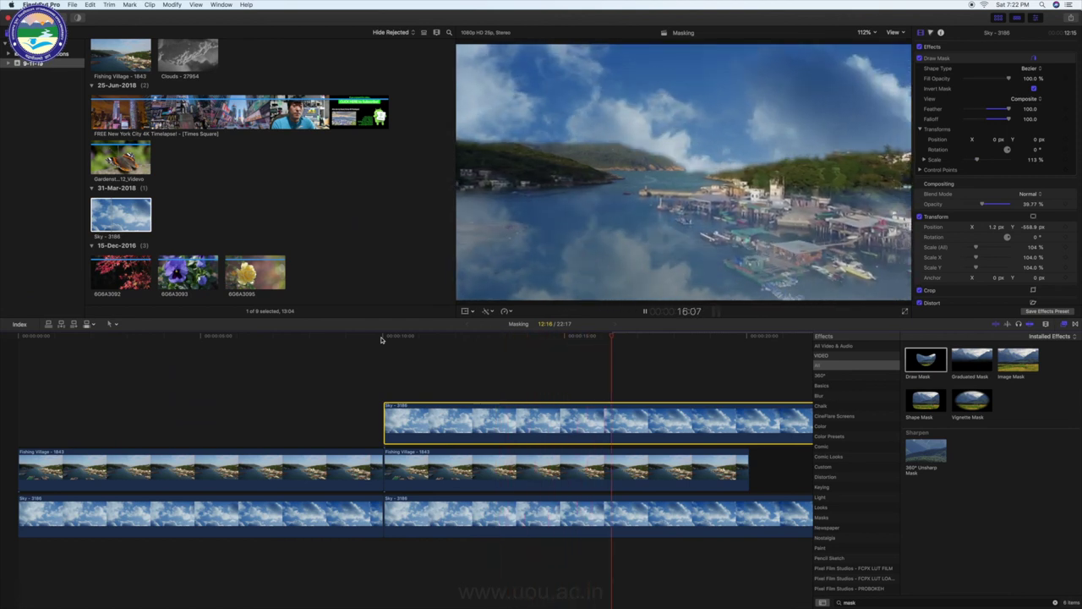
{"action": "key", "text": "space"}
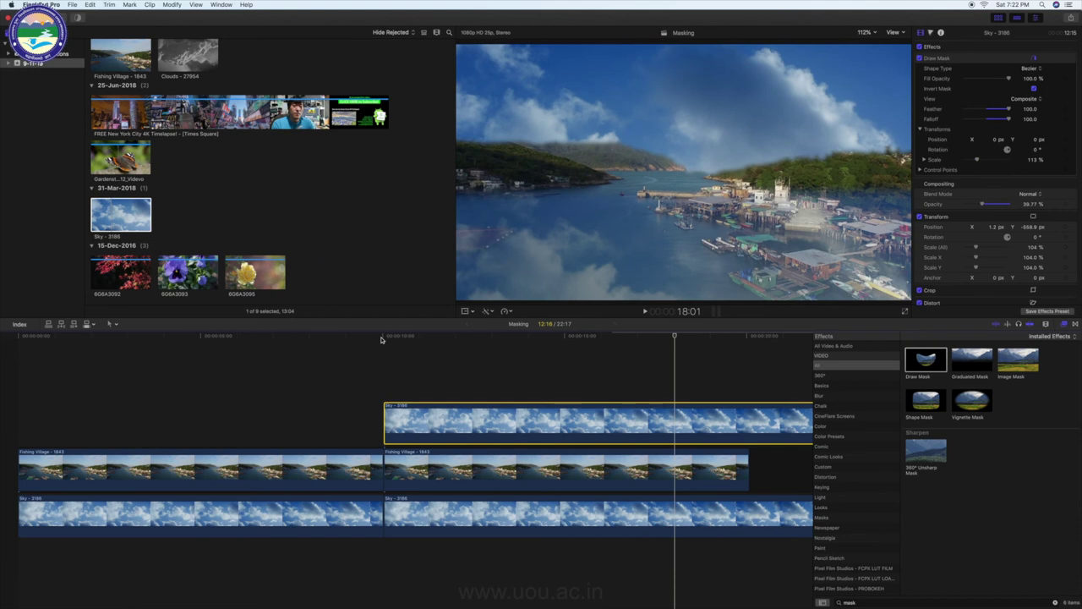
{"action": "left_click", "coordinate": [383, 336]}
{"action": "key", "text": "space"}
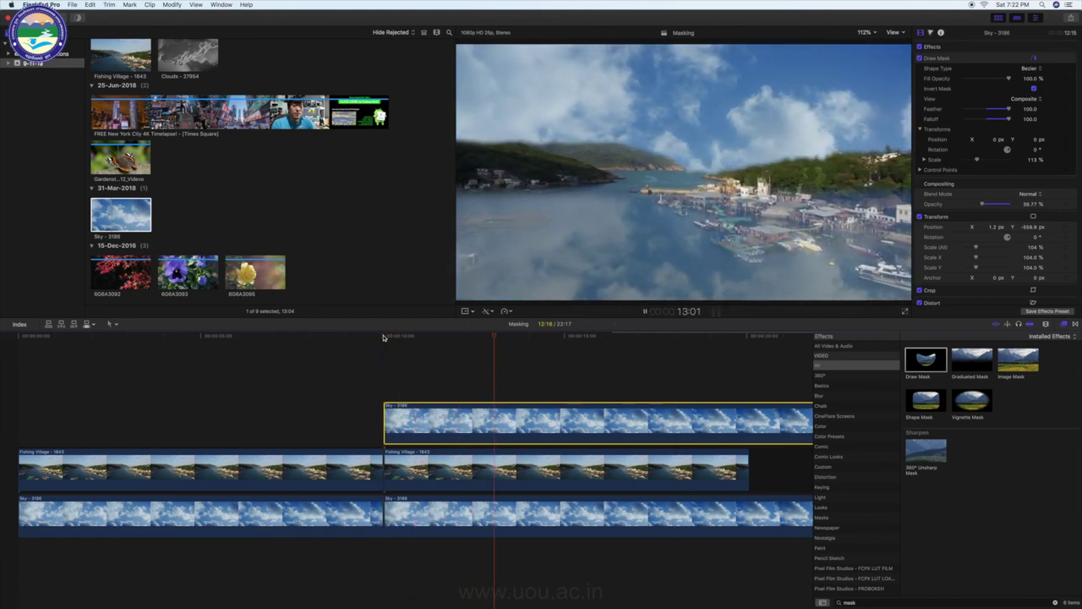
Trim both Sky clips so they end with the Fishing Village clip
{"action": "scroll", "coordinate": [466, 362], "scroll_direction": "right", "scroll_amount": 3}
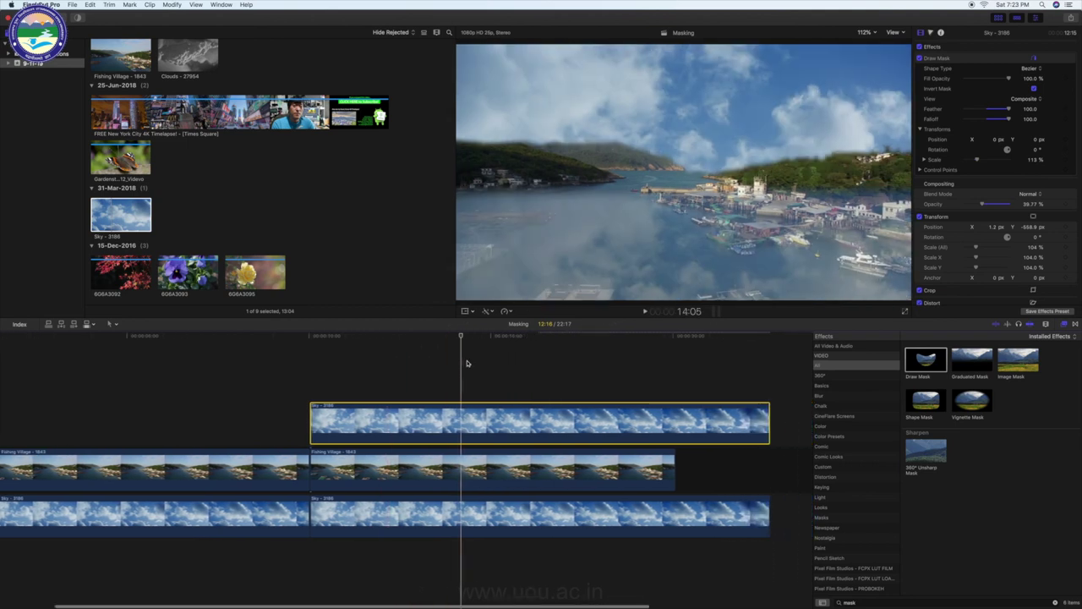
{"action": "scroll", "coordinate": [581, 384], "scroll_direction": "right", "scroll_amount": 2}
{"action": "mouse_move", "coordinate": [714, 423]}
{"action": "left_mouse_down"}
{"action": "mouse_move", "coordinate": [609, 423]}
{"action": "mouse_move", "coordinate": [618, 423]}
{"action": "left_mouse_up"}
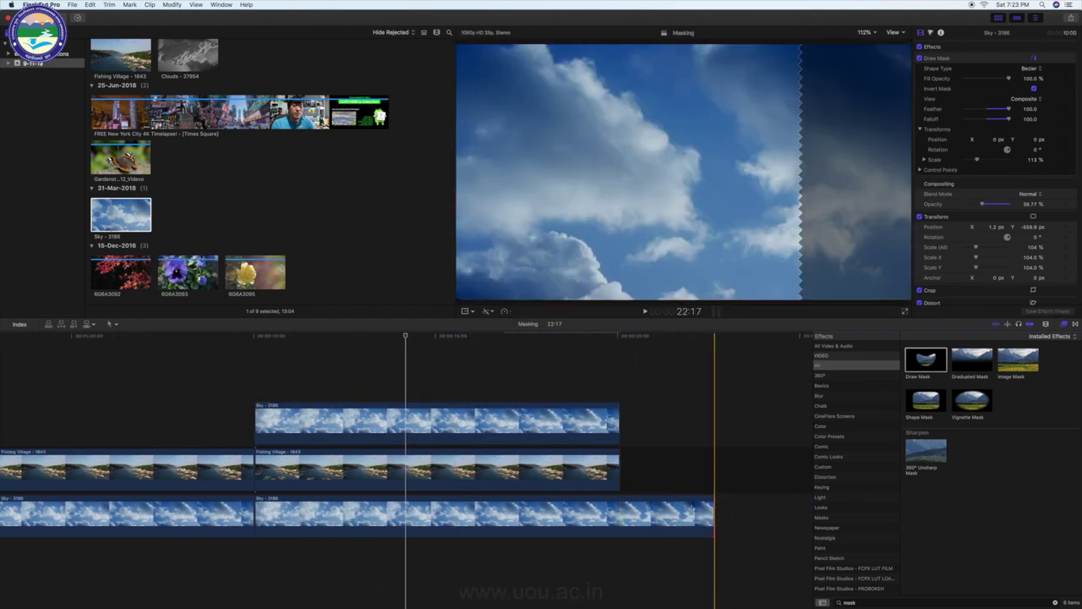
{"action": "left_click_drag", "start_coordinate": [714, 512], "coordinate": [620, 512]}
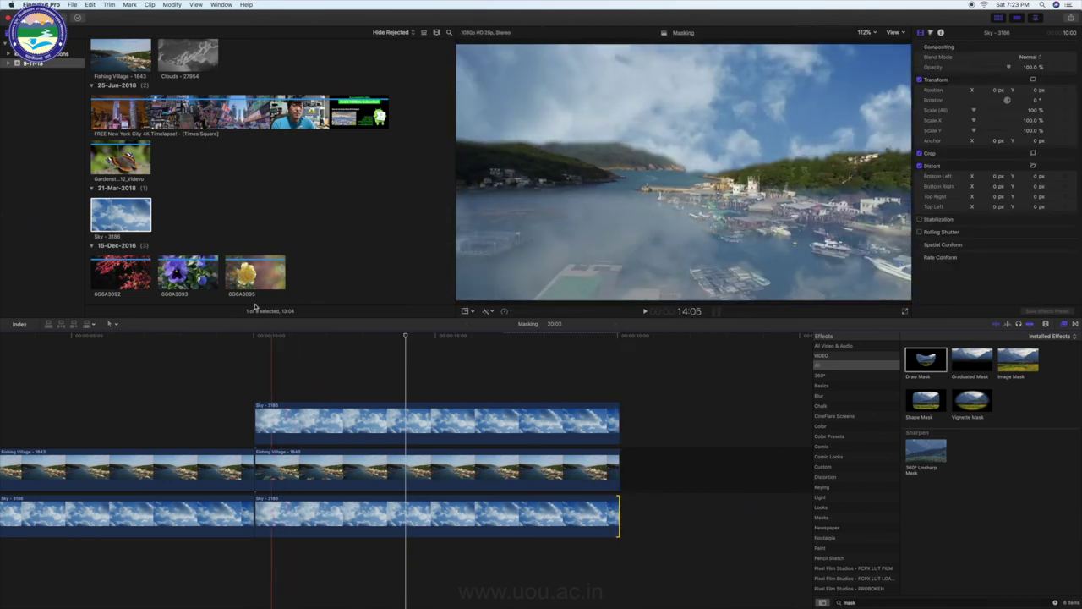
Select the yellow rose clip 6G6A3095 in the library and show the Generators browser
{"action": "left_click", "coordinate": [121, 215]}
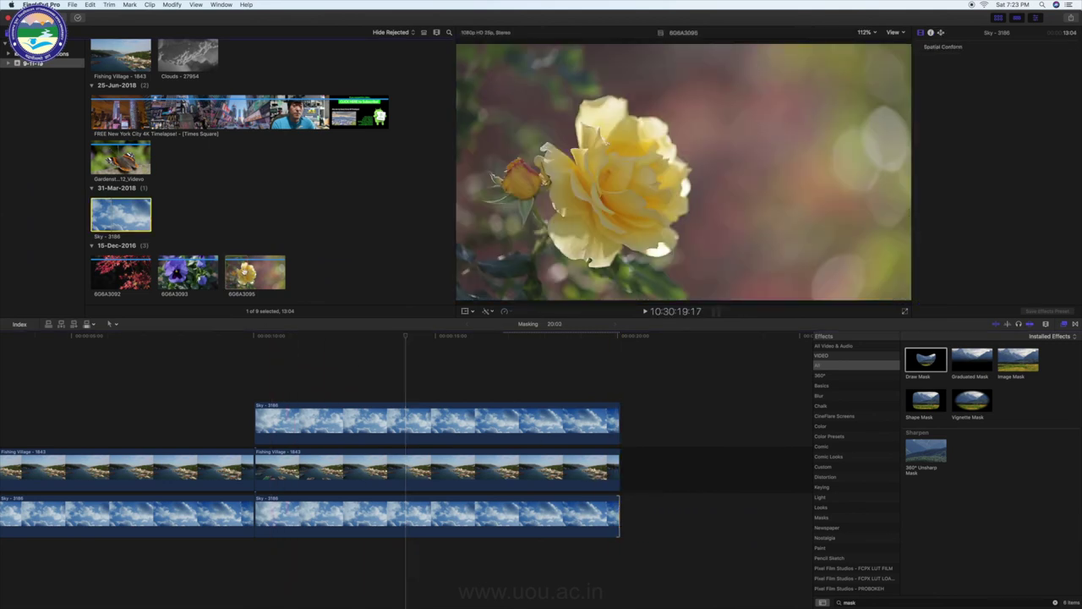
{"action": "left_click", "coordinate": [238, 271]}
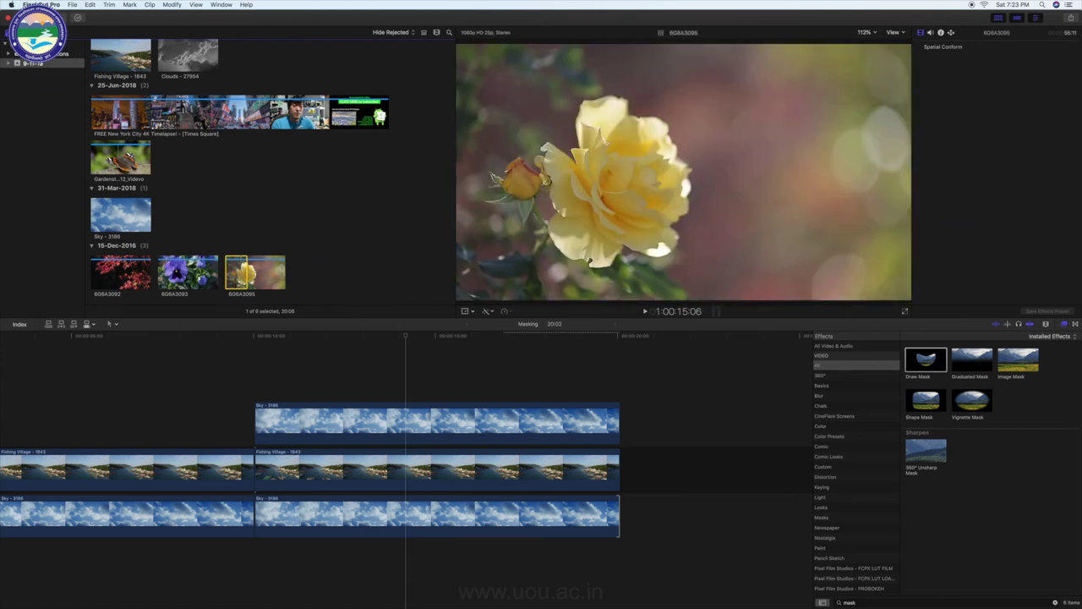
{"action": "key", "text": "super+alt+1"}
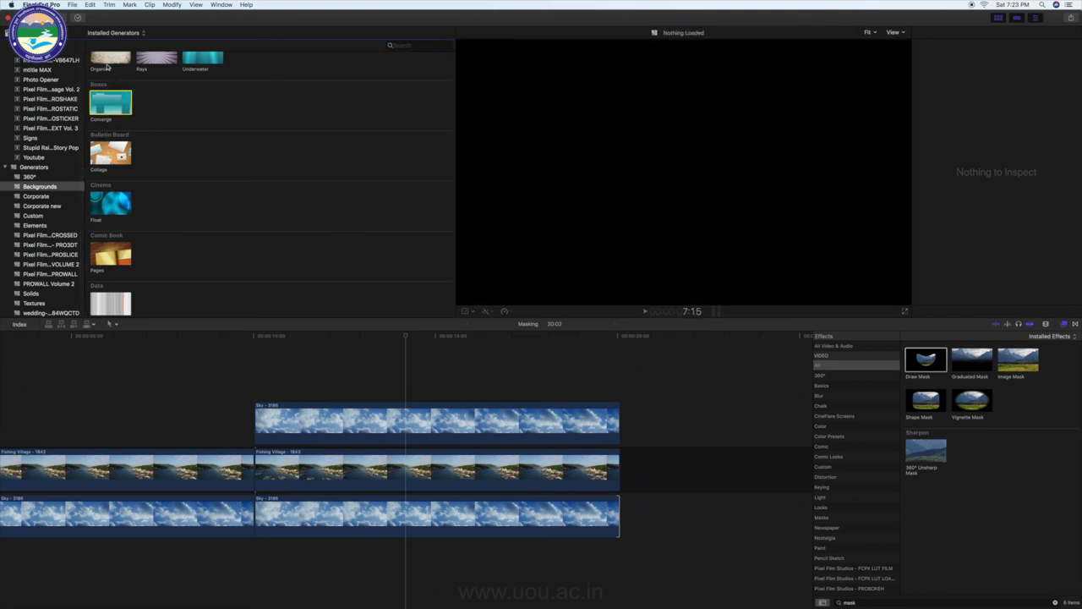
Append the Organic background after Fishing Village, park the playhead on it, and return to library clips
{"action": "left_click", "coordinate": [103, 106]}
{"action": "scroll", "coordinate": [105, 63], "scroll_direction": "up", "scroll_amount": 2}
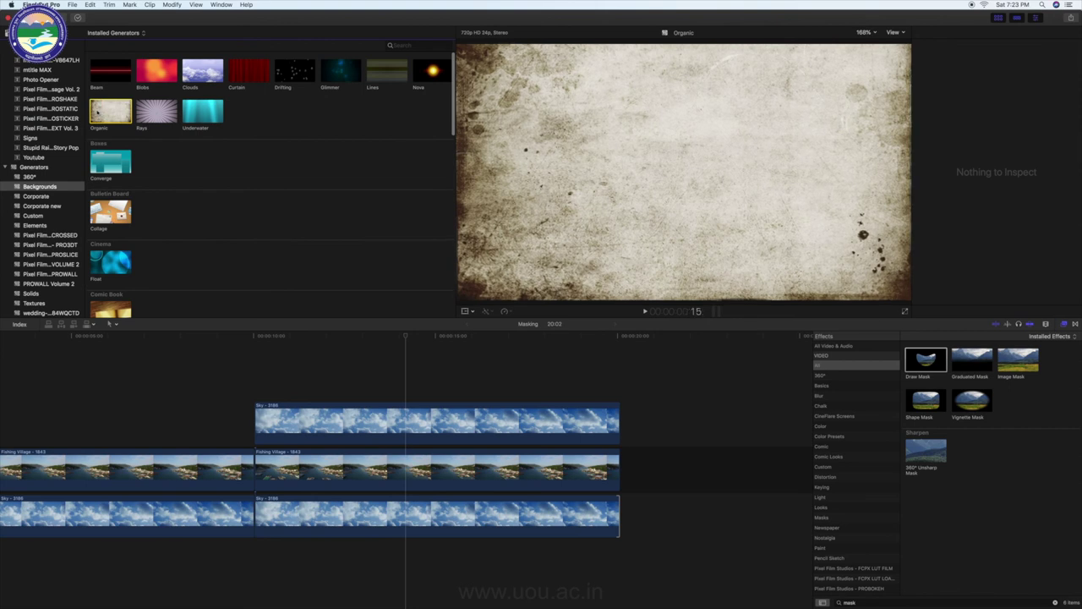
{"action": "left_click_drag", "start_coordinate": [105, 112], "coordinate": [653, 470]}
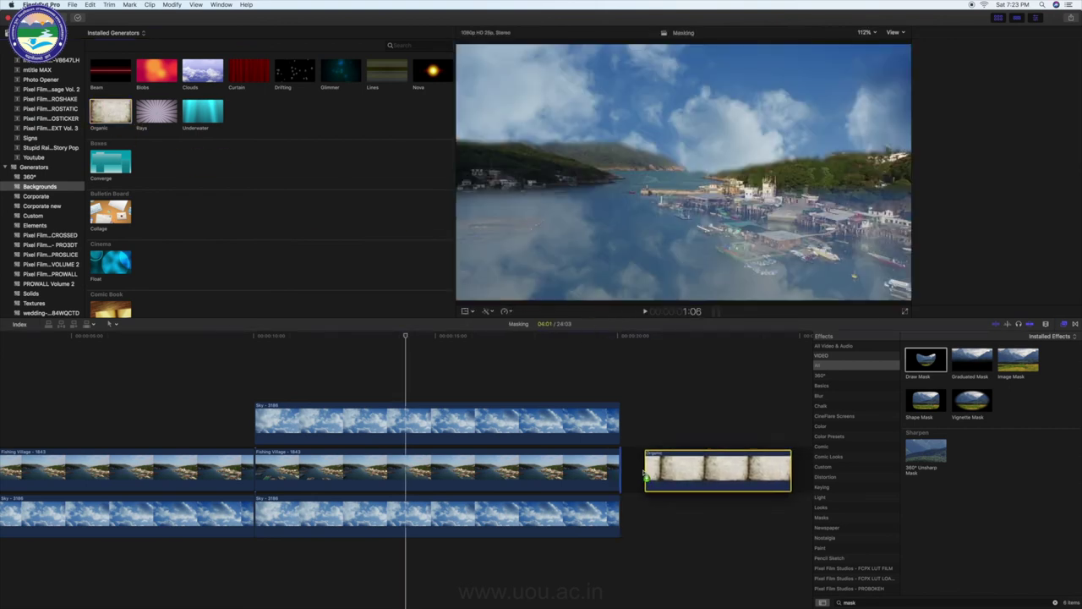
{"action": "left_click", "coordinate": [656, 369]}
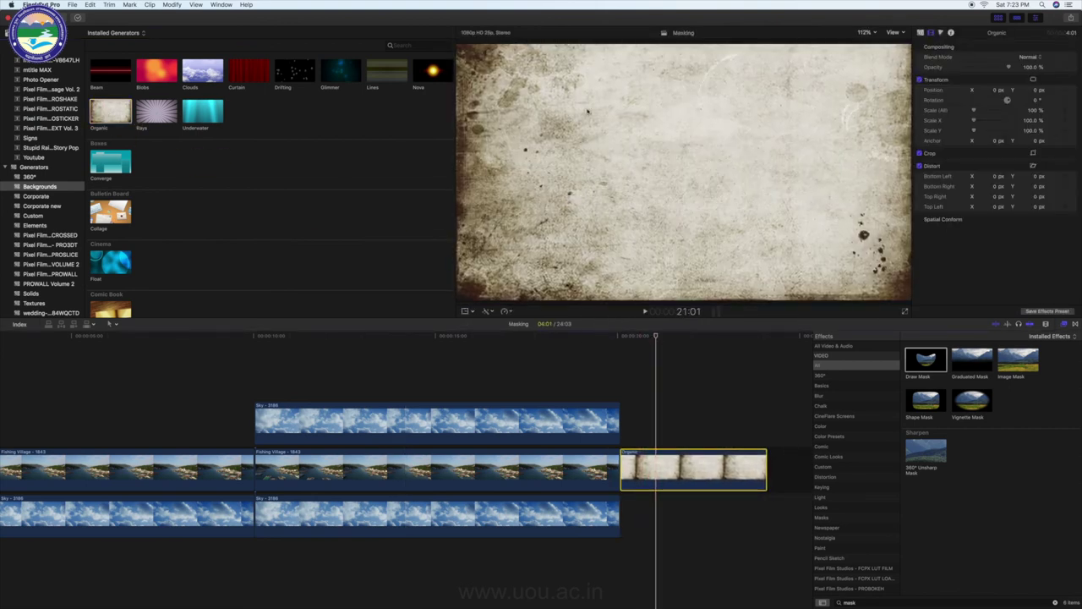
{"action": "left_click", "coordinate": [10, 17]}
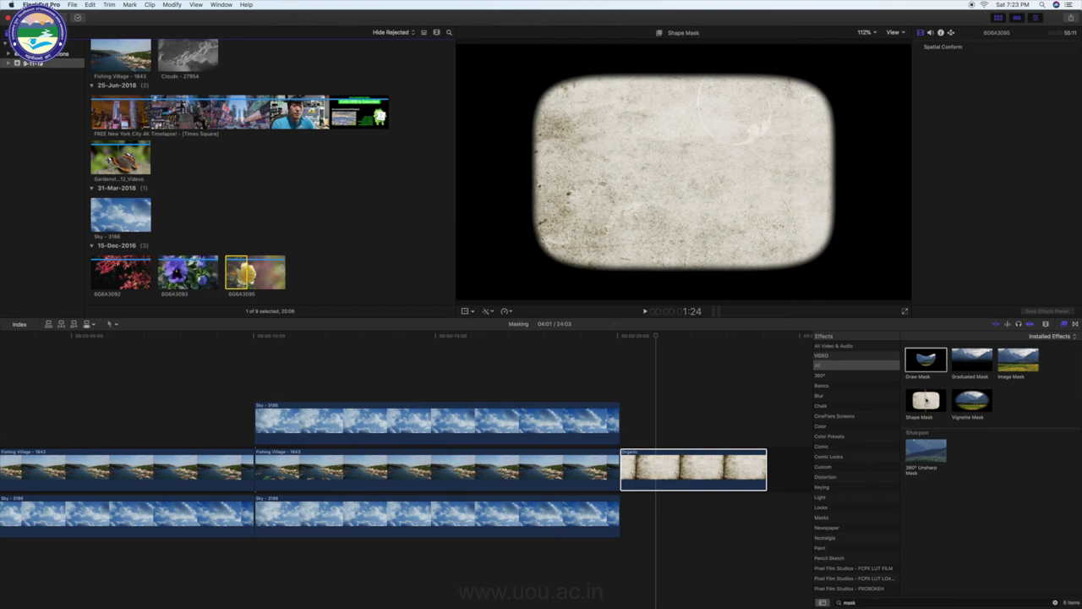
Give the Organic clip an inverted Shape Mask and place rose clip 6G6A3095 beneath it
{"action": "left_click_drag", "start_coordinate": [926, 400], "coordinate": [688, 478]}
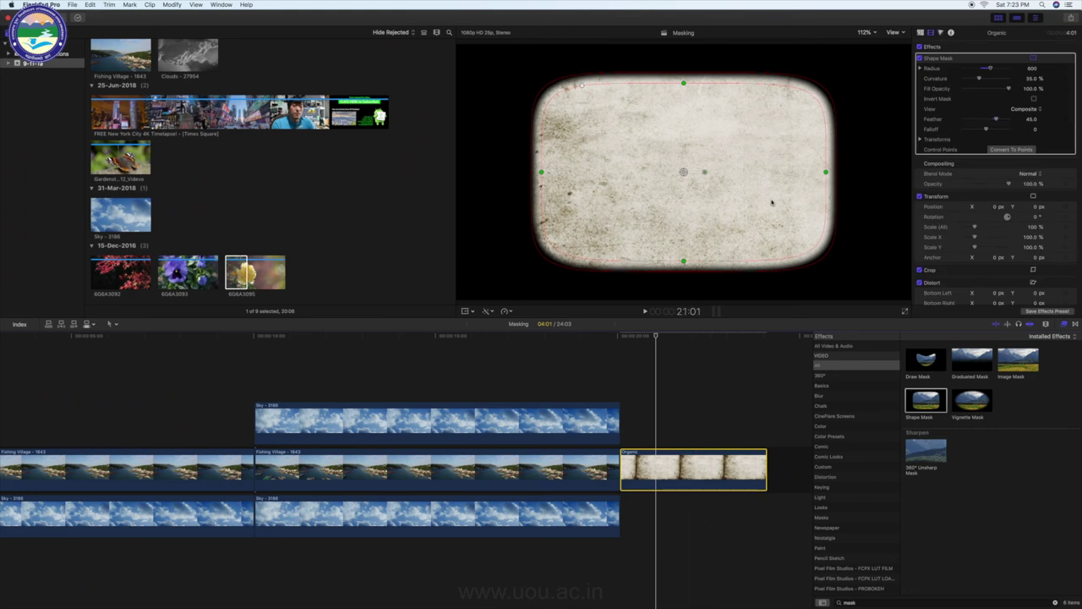
{"action": "left_click", "coordinate": [1034, 99]}
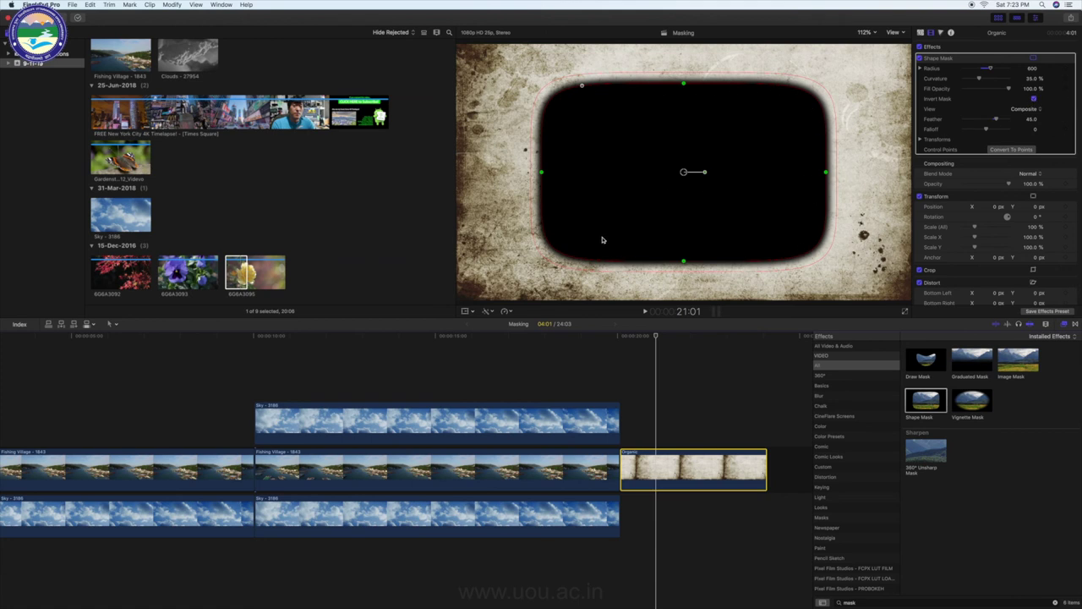
{"action": "left_click_drag", "start_coordinate": [282, 289], "coordinate": [626, 514]}
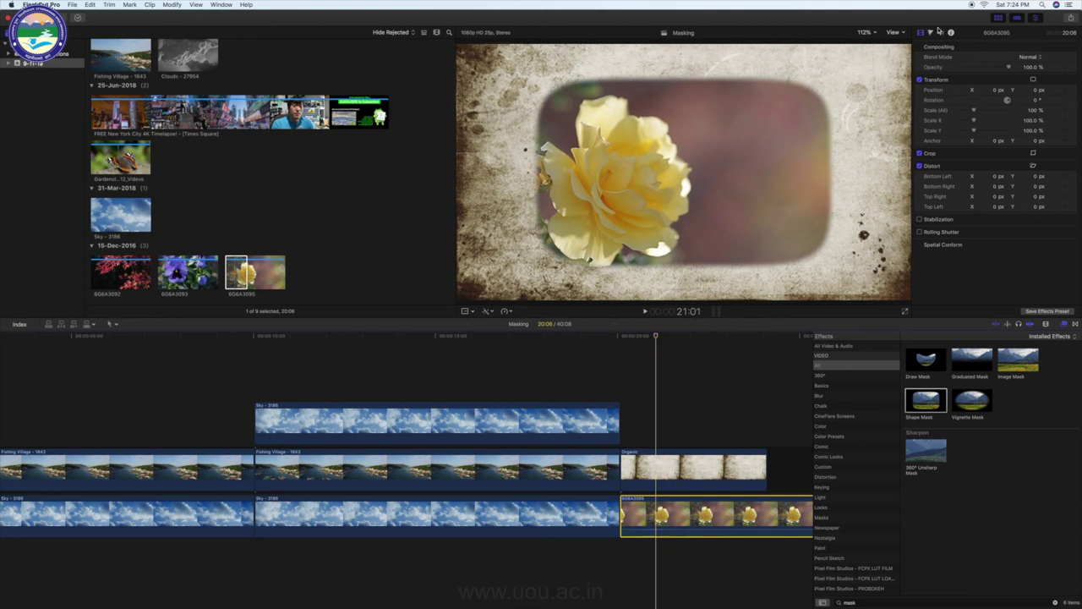
Enlarge the Organic Shape Mask to about 143% and set the rose clip's Scale back to 100%
{"action": "left_click_drag", "start_coordinate": [976, 111], "coordinate": [973, 111]}
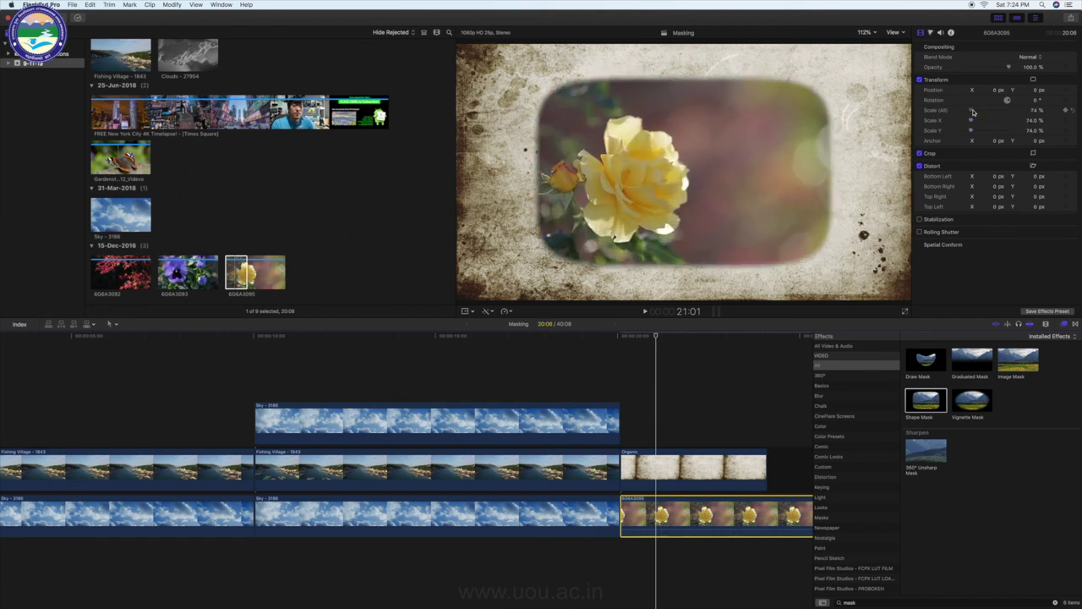
{"action": "left_click", "coordinate": [672, 465]}
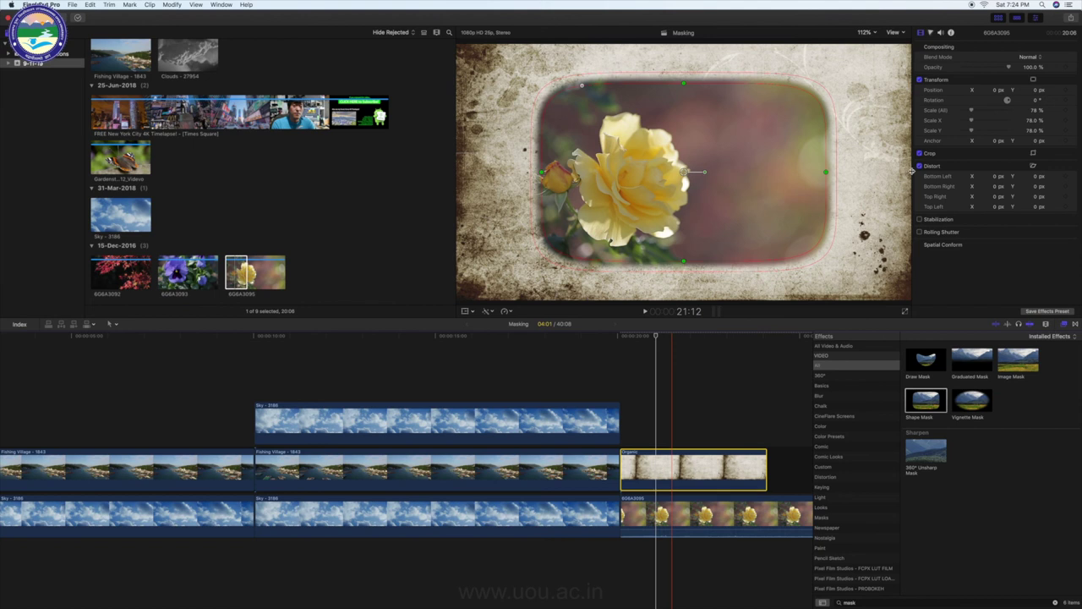
{"action": "left_click", "coordinate": [921, 139]}
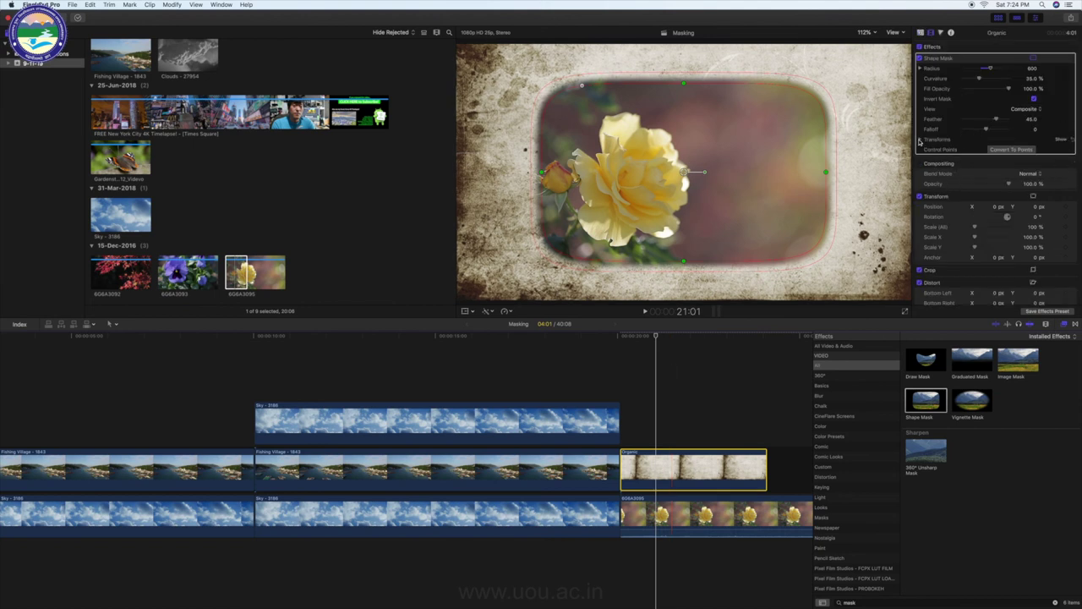
{"action": "left_click_drag", "start_coordinate": [976, 171], "coordinate": [981, 170]}
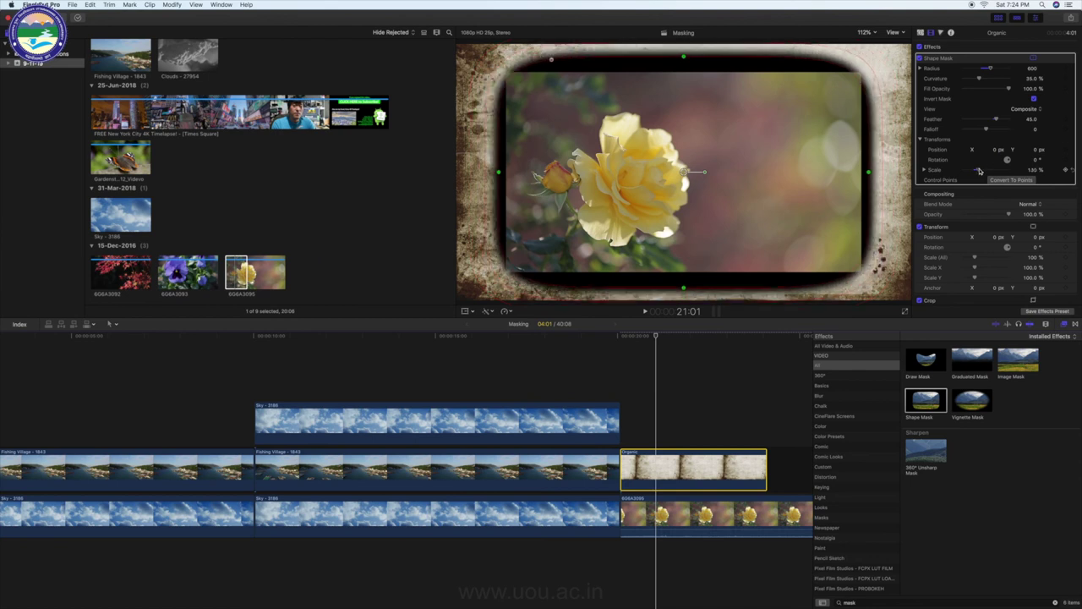
{"action": "left_click", "coordinate": [663, 513]}
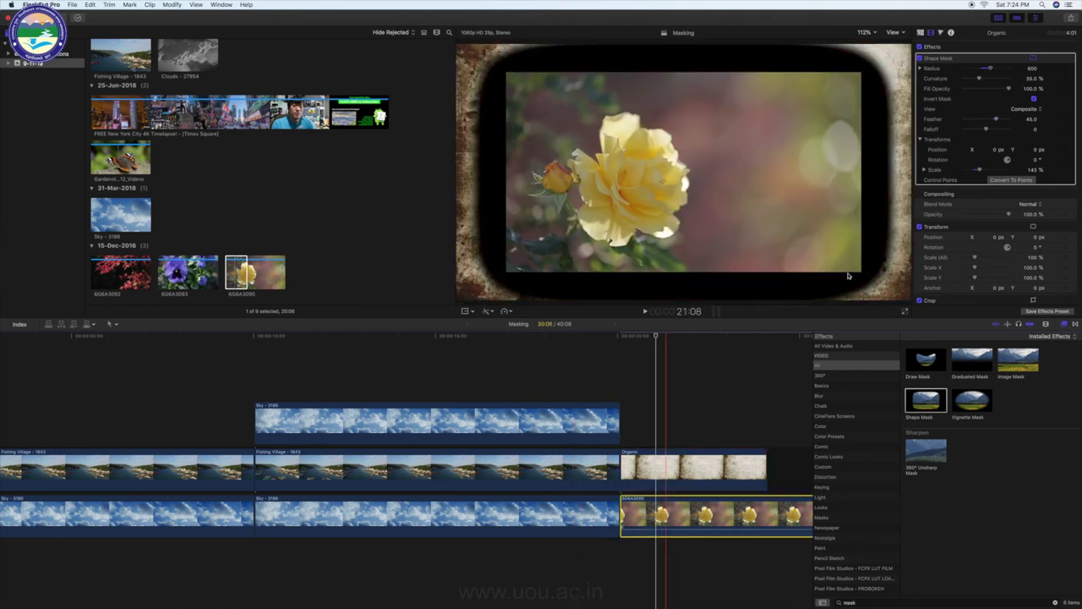
{"action": "left_click_drag", "start_coordinate": [973, 112], "coordinate": [977, 112]}
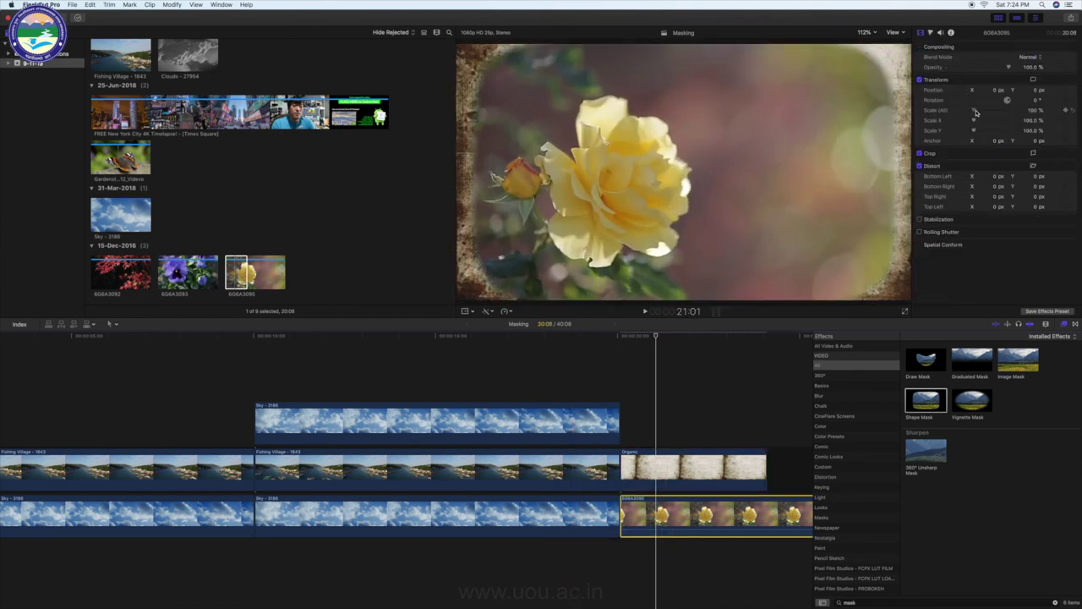